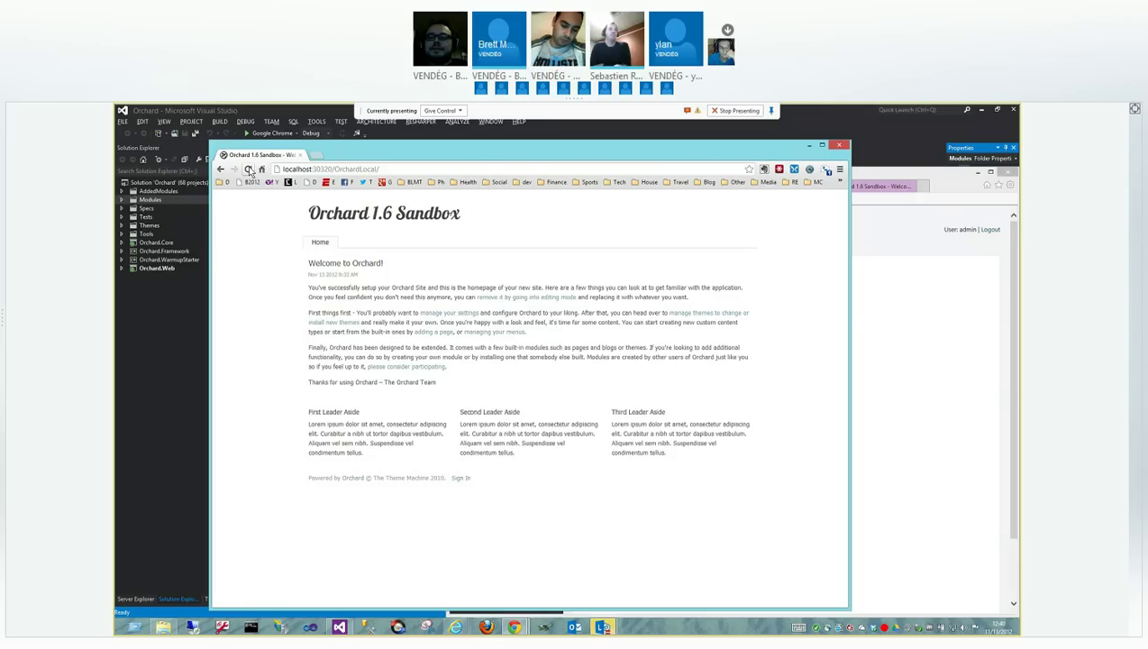
Open the cache statistics in the site's admin dashboard and evict the cached /OrchardLocal/ page
{"action": "left_click", "coordinate": [887, 328]}
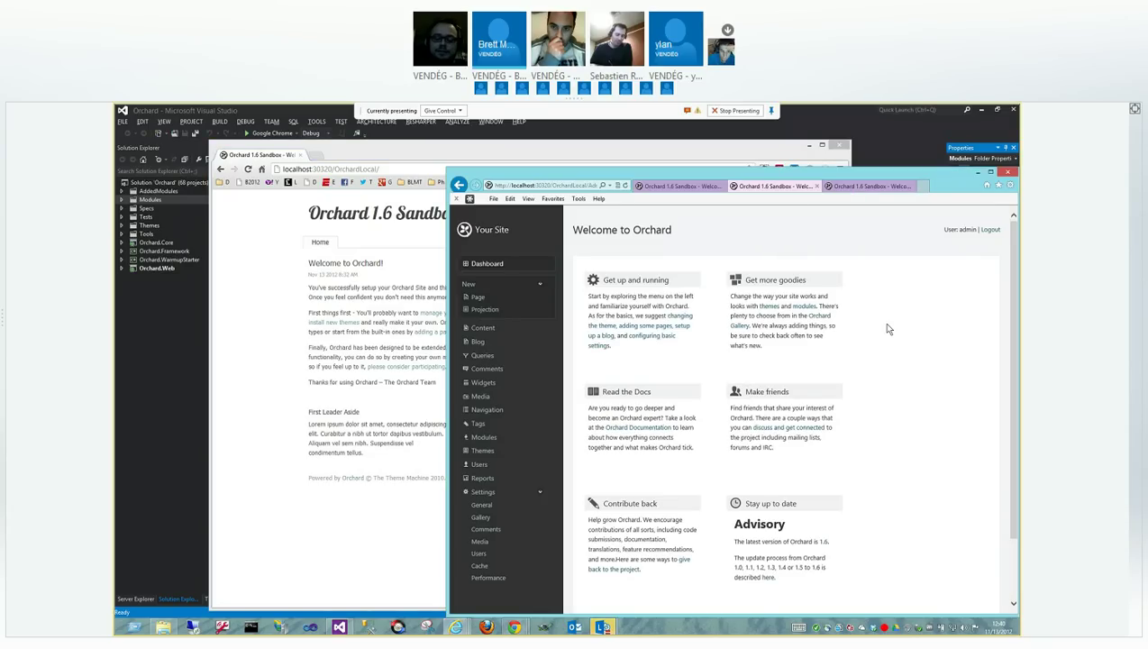
{"action": "scroll", "coordinate": [885, 324], "scroll_direction": "down", "scroll_amount": 1}
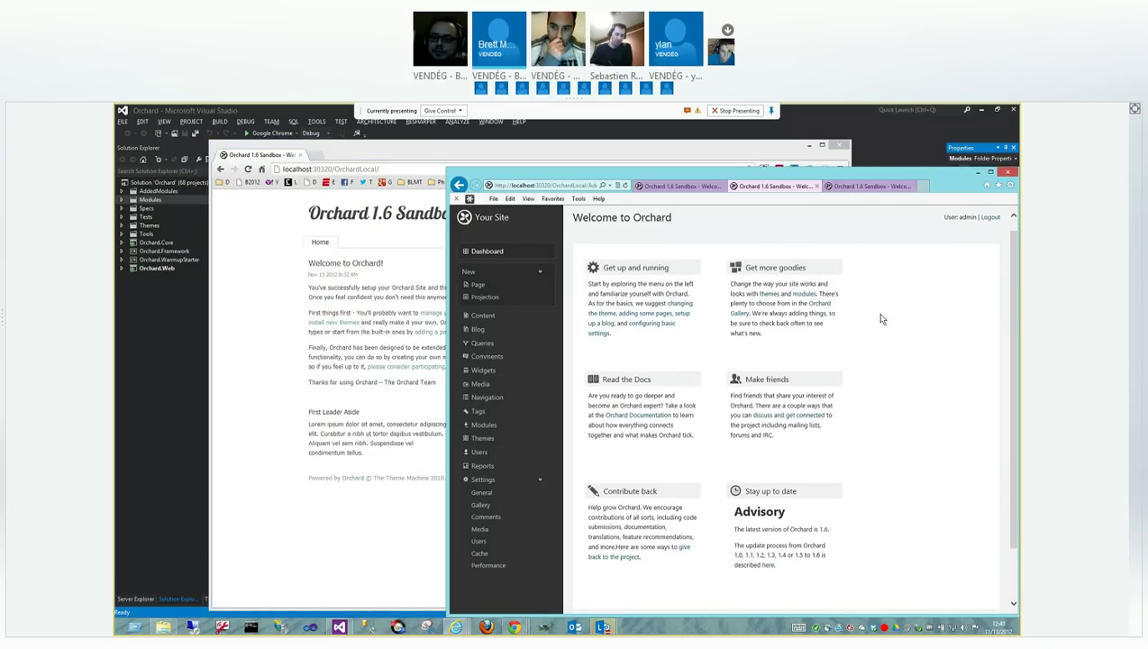
{"action": "scroll", "coordinate": [881, 319], "scroll_direction": "down", "scroll_amount": 1}
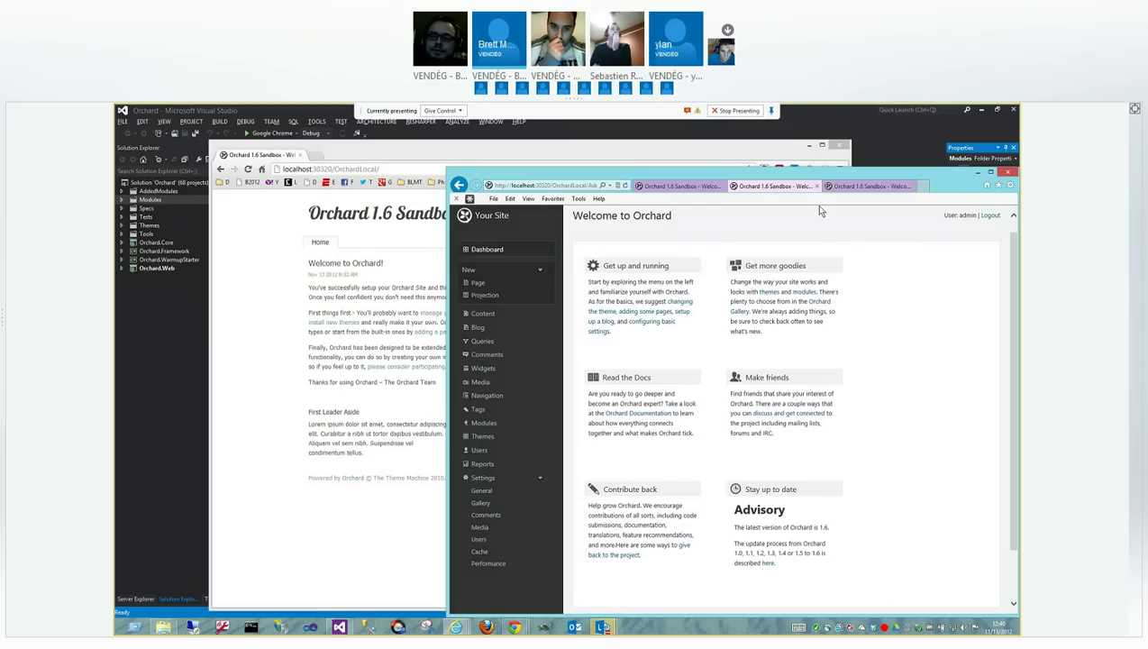
{"action": "scroll", "coordinate": [604, 346], "scroll_direction": "down", "scroll_amount": 3}
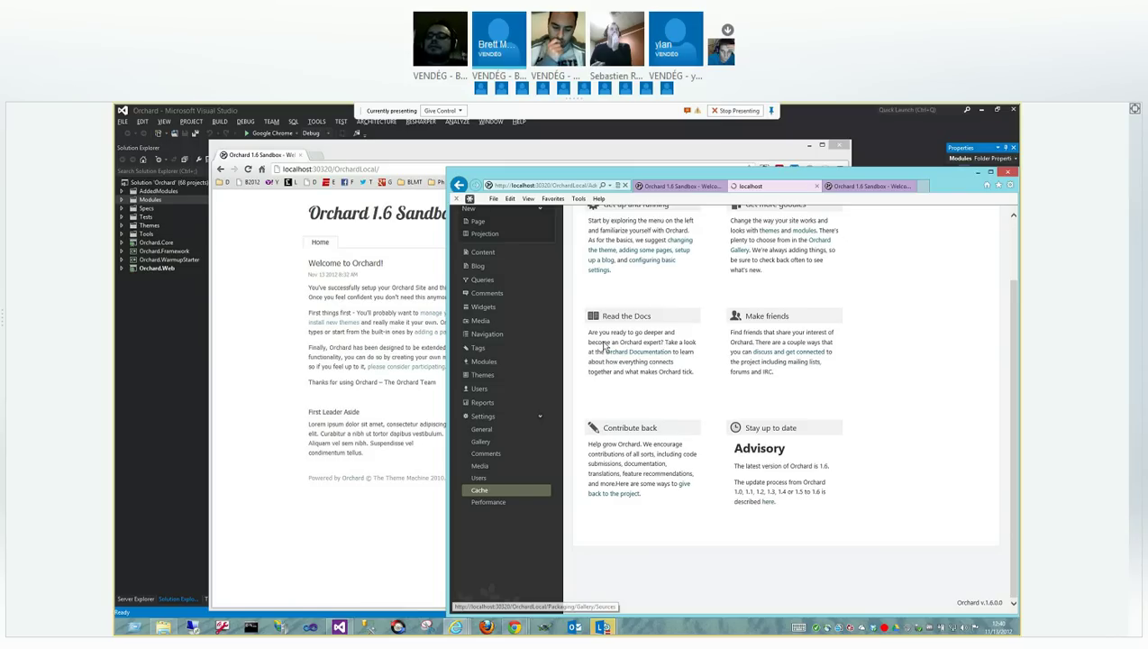
{"action": "left_click", "coordinate": [638, 259]}
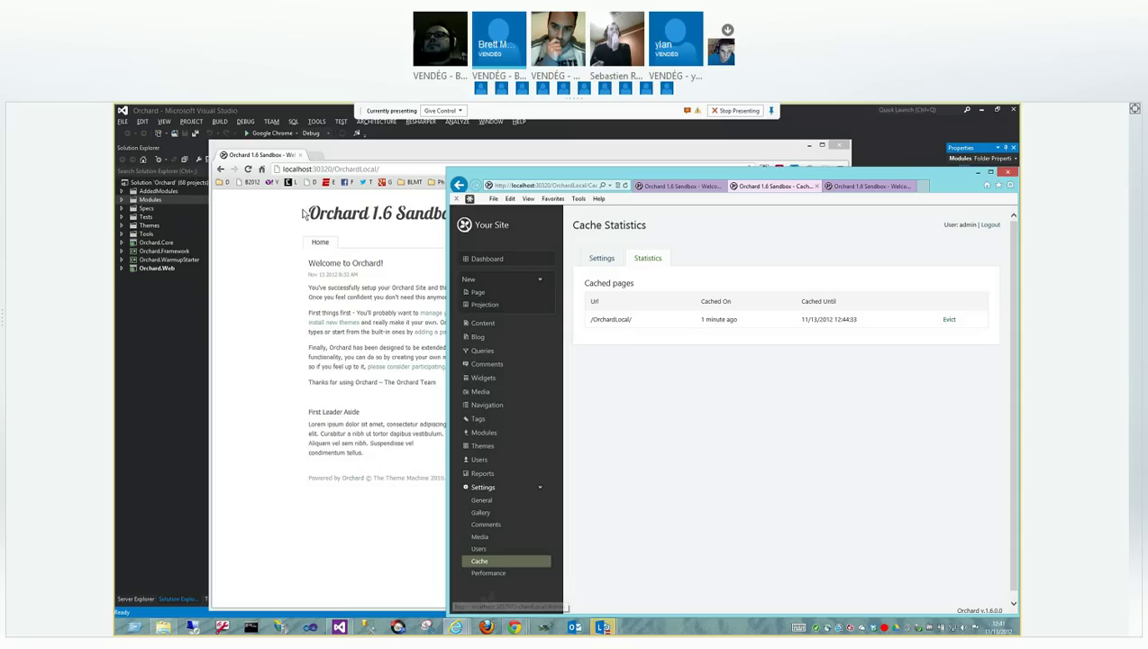
{"action": "key", "text": "F5"}
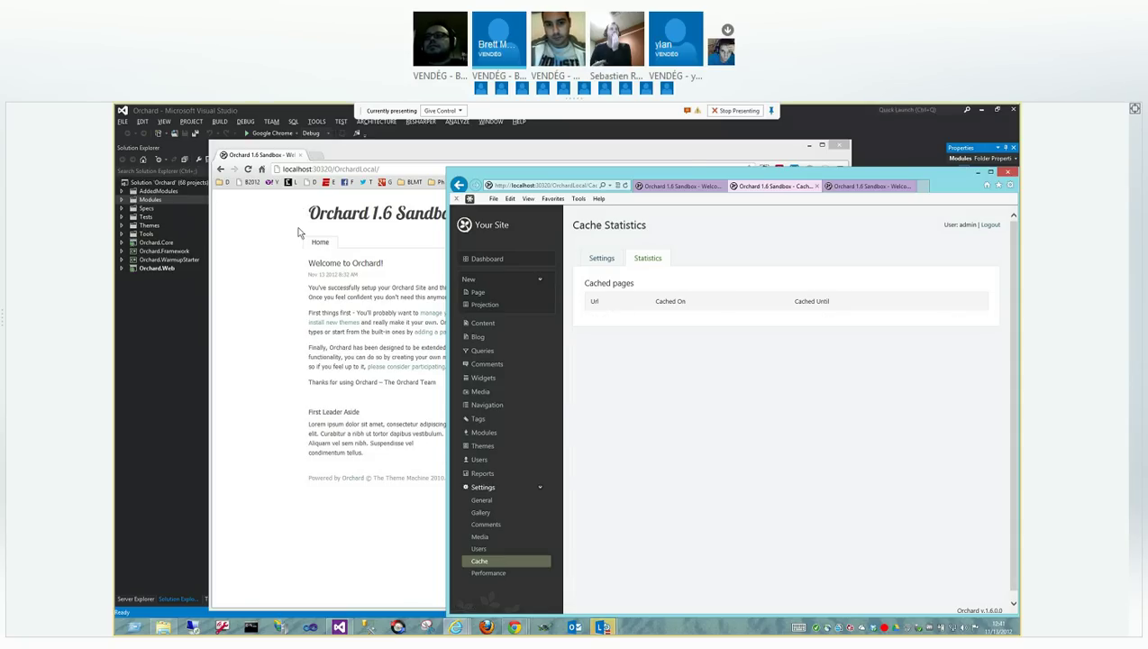
Reload the public Orchard 1.6 Sandbox home page and compare it with the cached pages listed in the admin's cache statistics
{"action": "left_click", "coordinate": [298, 233]}
{"action": "key", "text": "F5"}
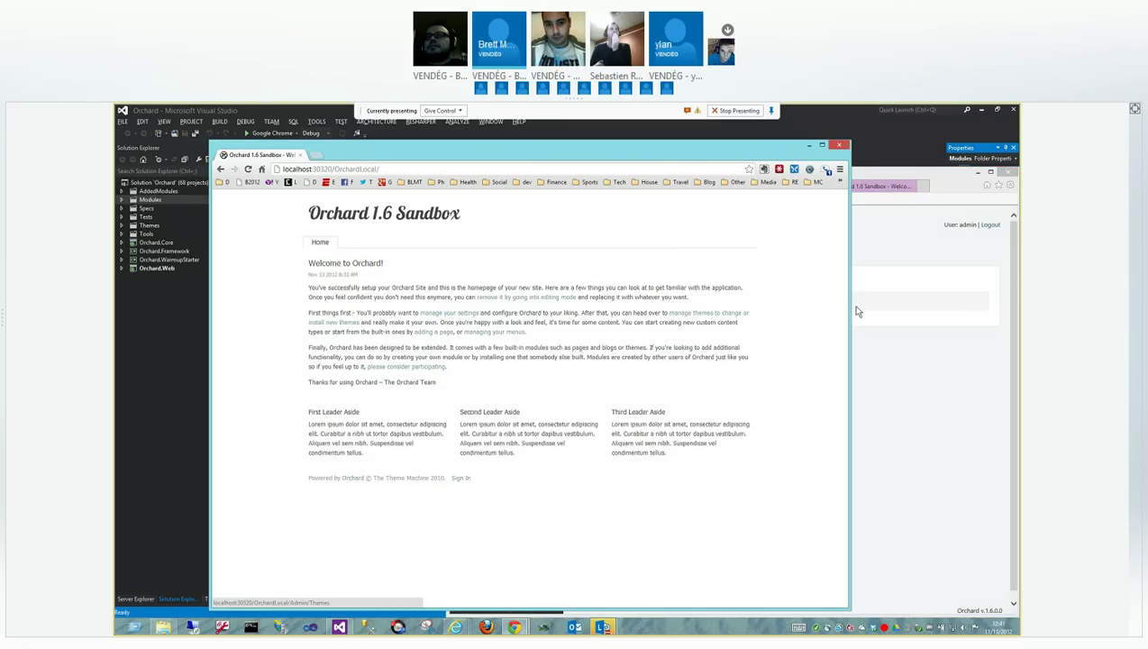
{"action": "left_click", "coordinate": [858, 311]}
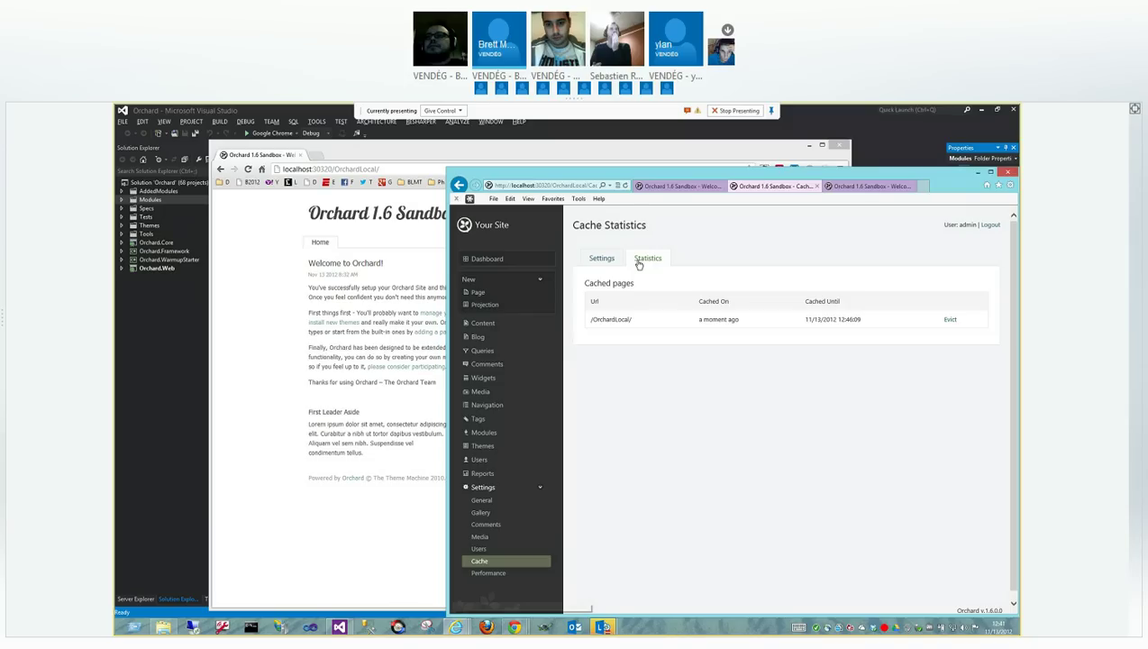
{"action": "left_click", "coordinate": [249, 169]}
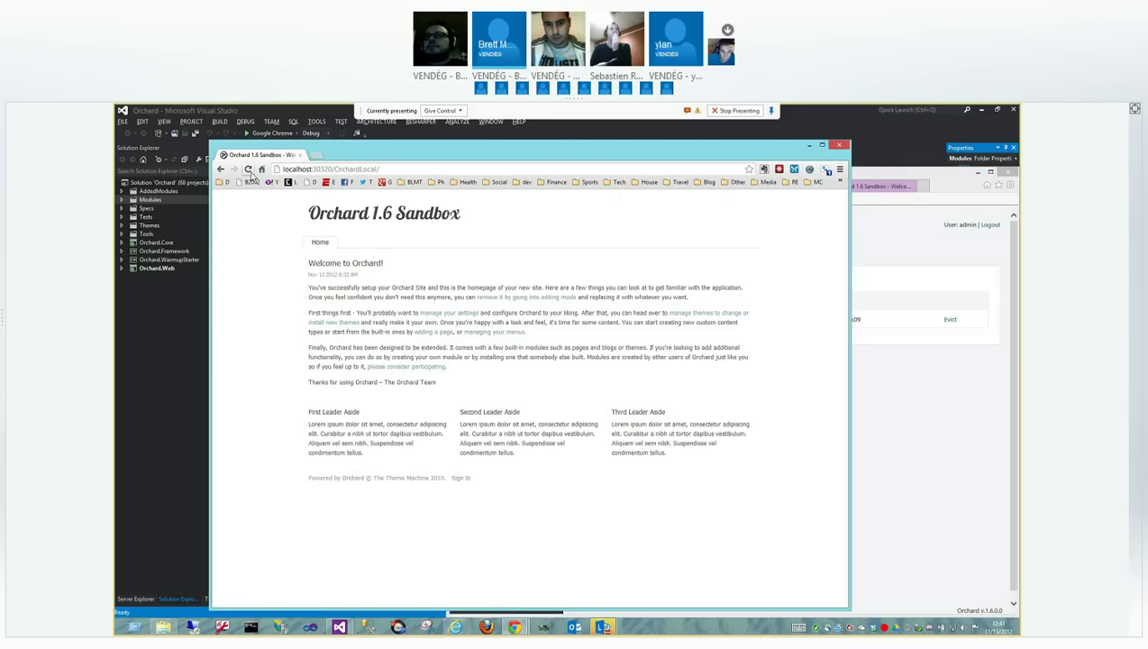
{"action": "left_click", "coordinate": [930, 254]}
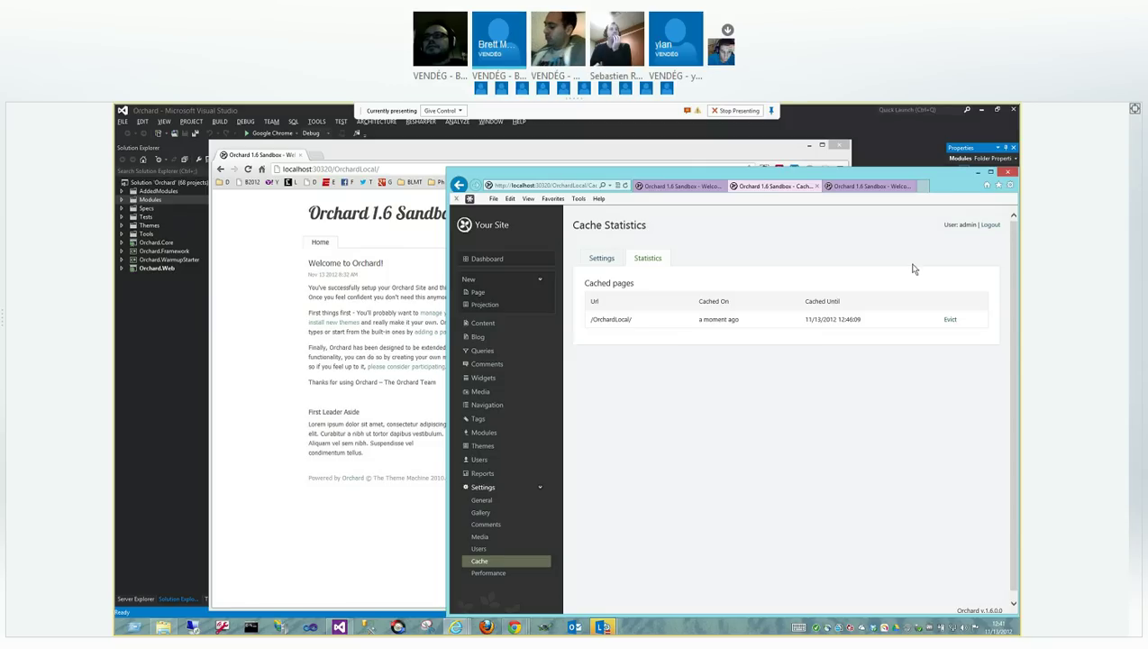
{"action": "left_click", "coordinate": [314, 293]}
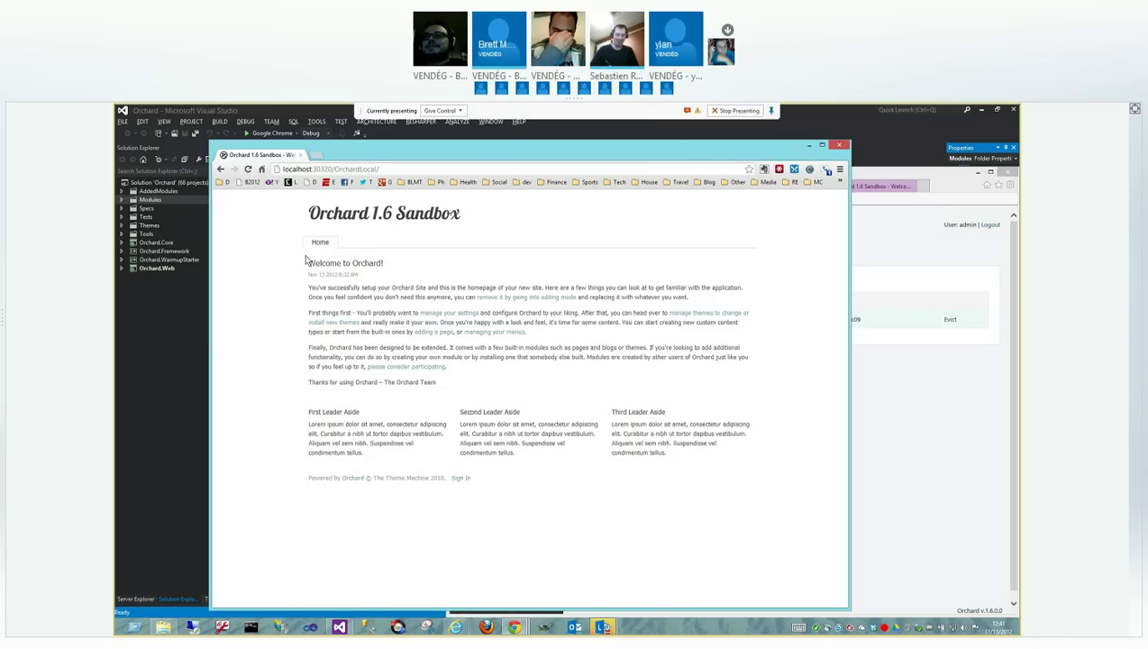
{"action": "left_click", "coordinate": [905, 259]}
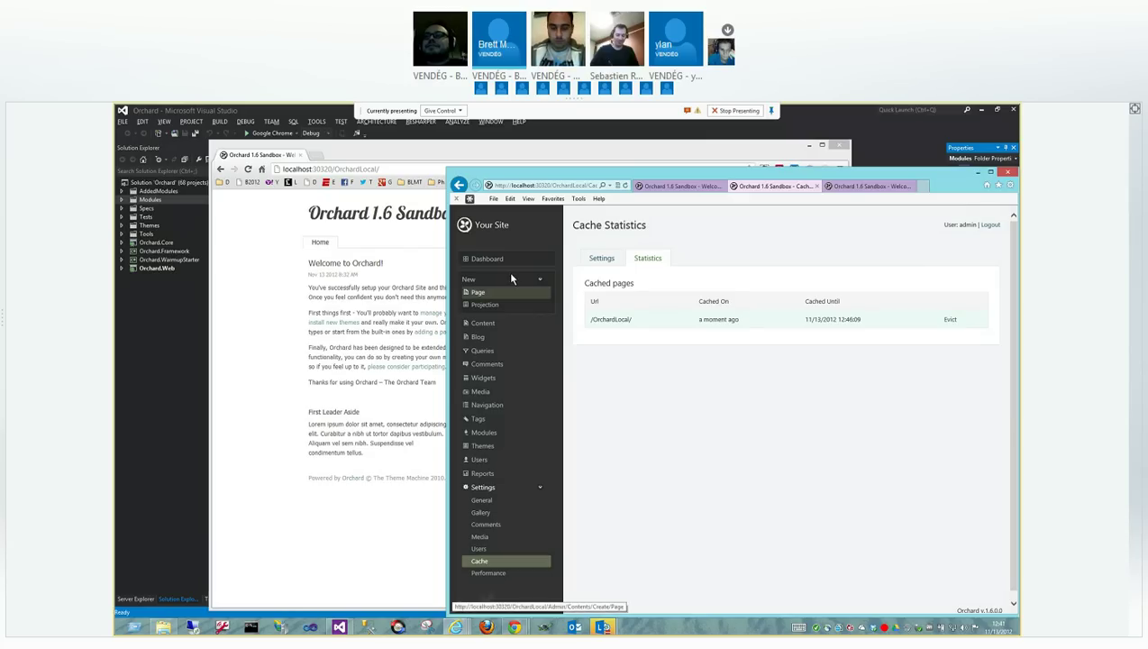
Change the Home item's menu text in the Main Menu to "Home not updating" and save it
{"action": "left_click", "coordinate": [492, 406]}
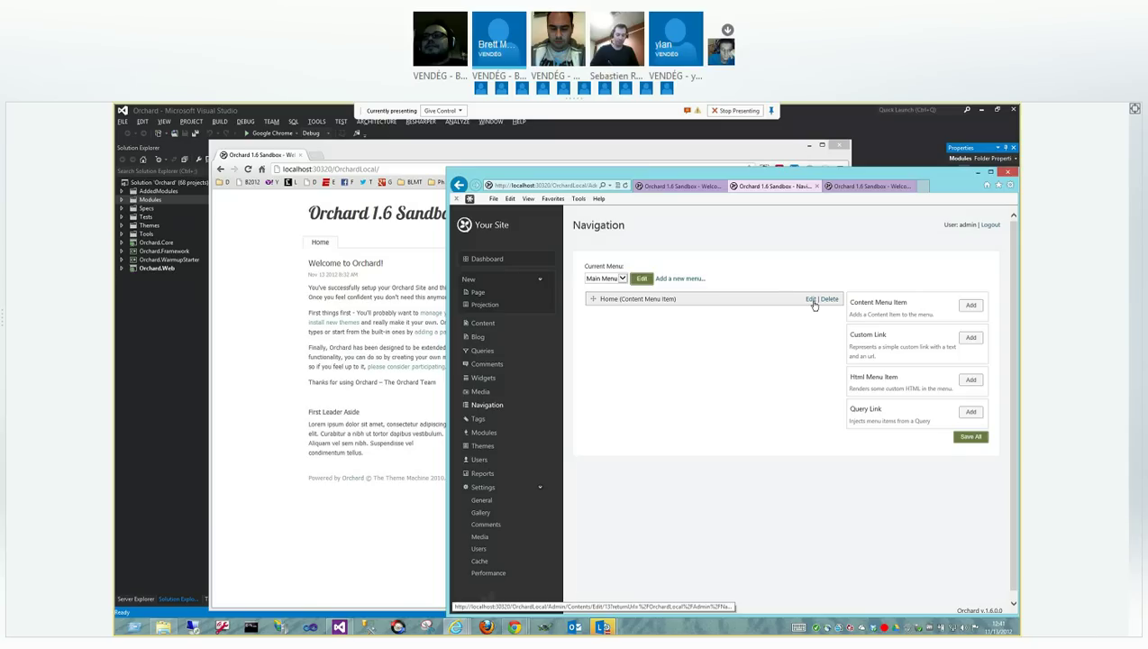
{"action": "left_click", "coordinate": [810, 299]}
{"action": "left_click", "coordinate": [614, 279]}
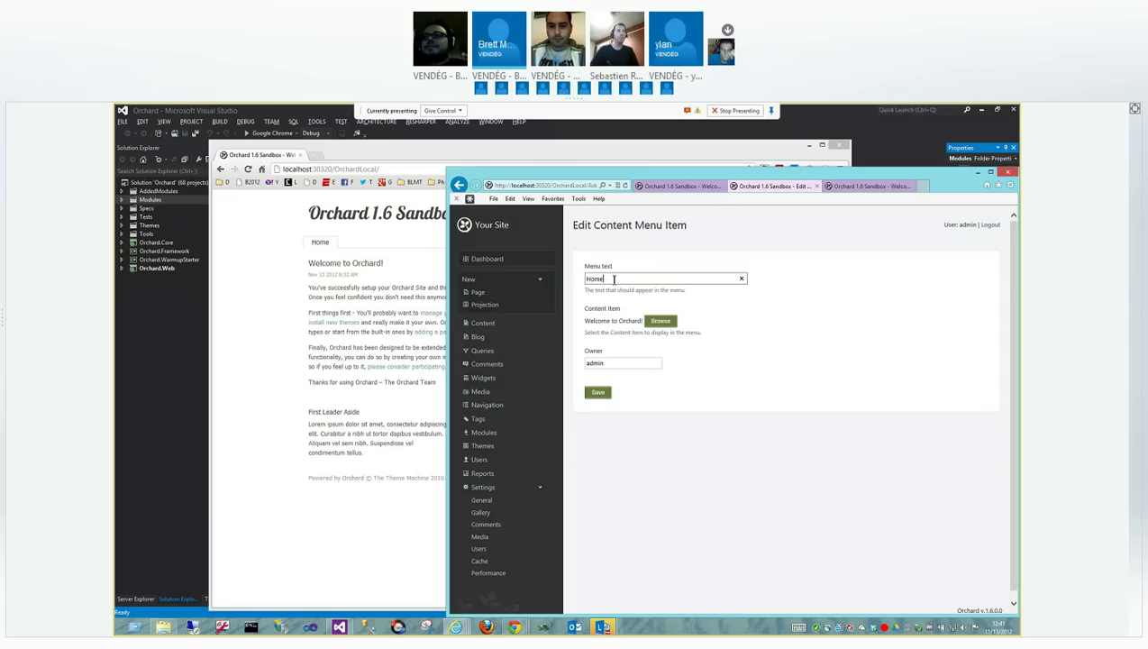
{"action": "type", "text": "No"}
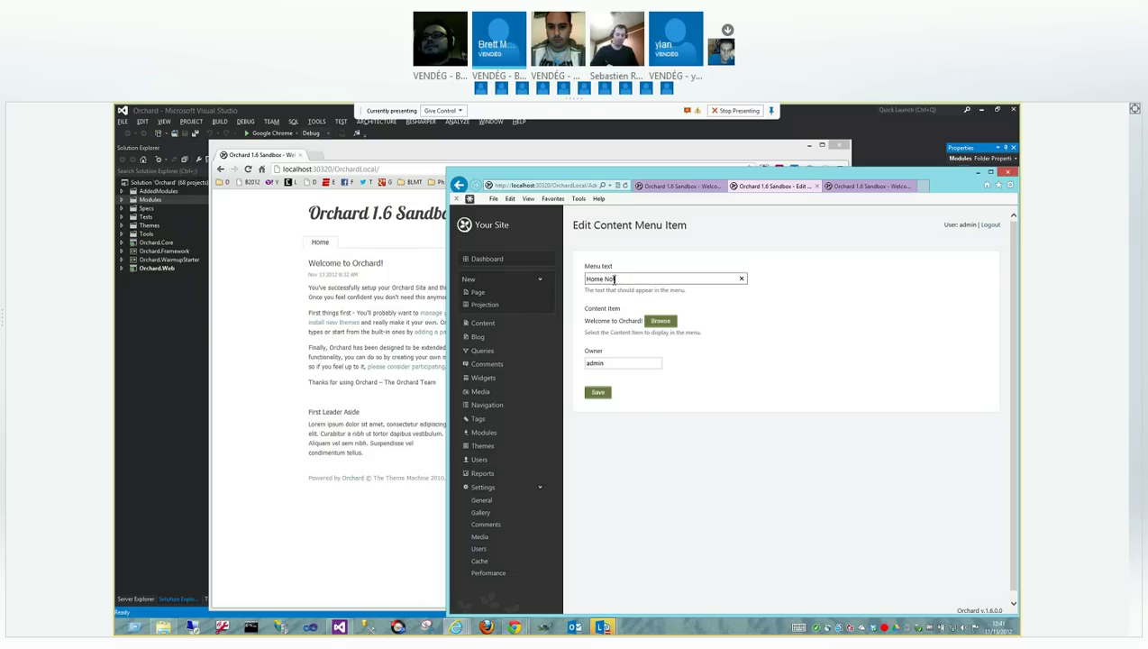
{"action": "key", "text": "ctrl+a"}
{"action": "key", "text": "BackSpace"}
{"action": "type", "text": "Home u"}
{"action": "type", "text": "ot updating"}
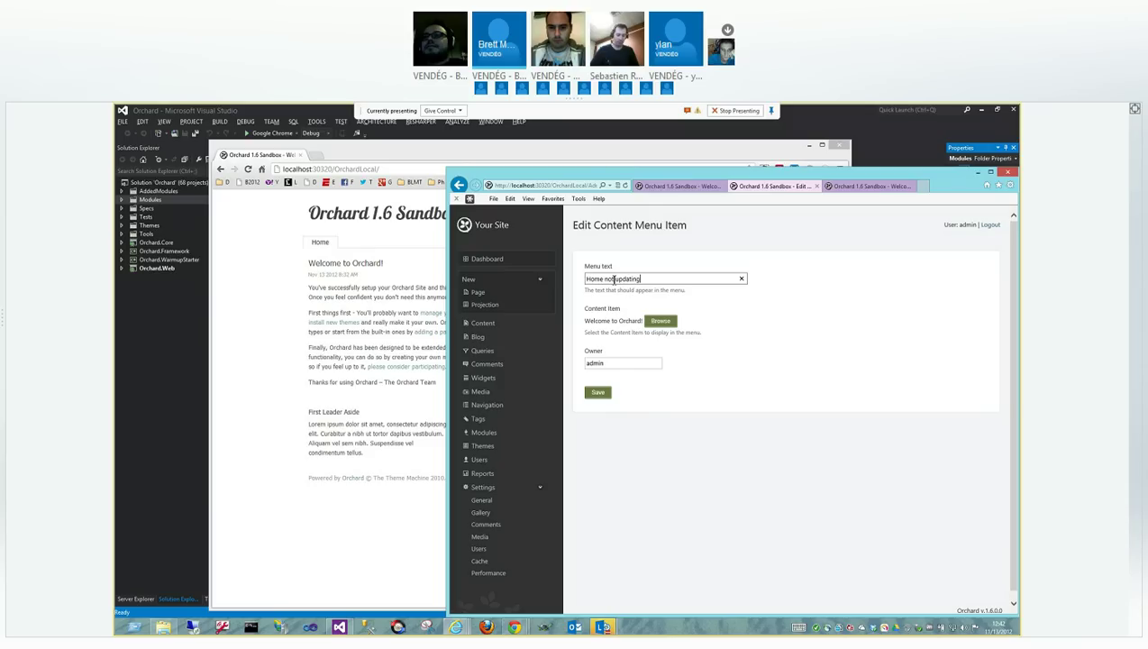
{"action": "left_click", "coordinate": [599, 393]}
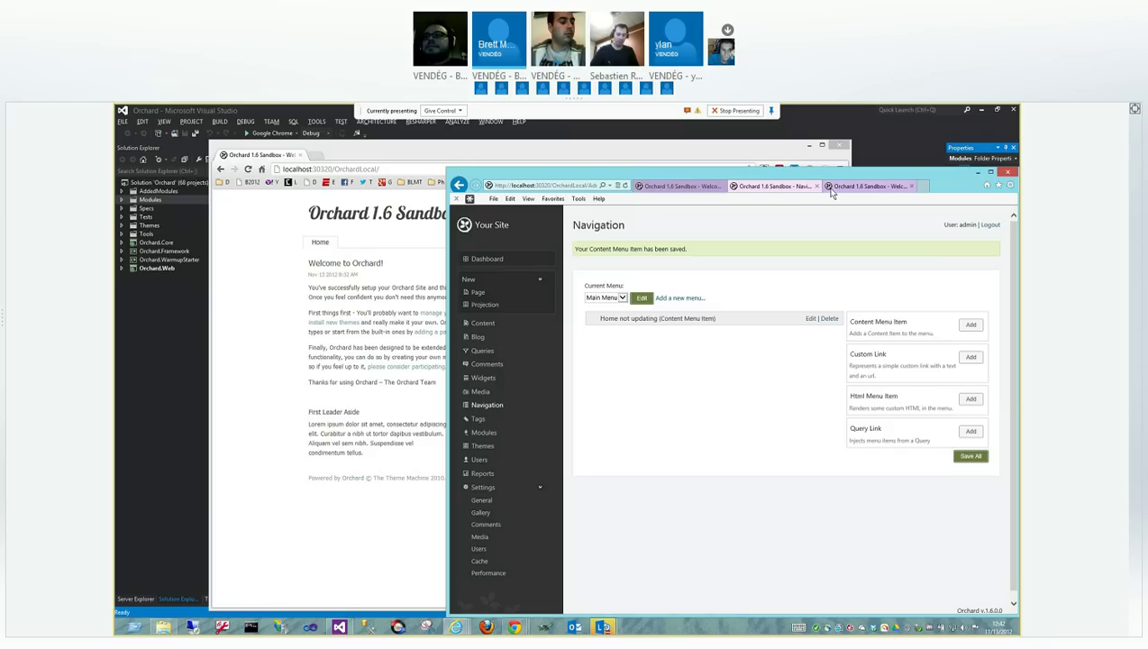
Reload the public home page to check its menu text, and review the page's entry in the cache statistics
{"action": "left_click", "coordinate": [249, 171]}
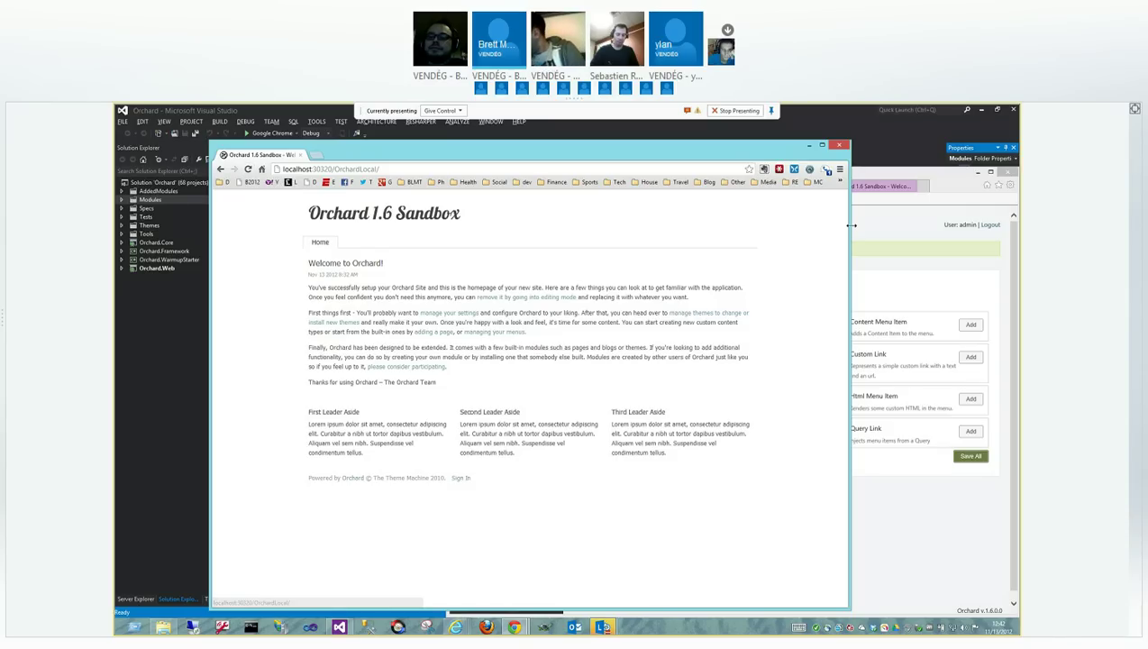
{"action": "left_click", "coordinate": [856, 226]}
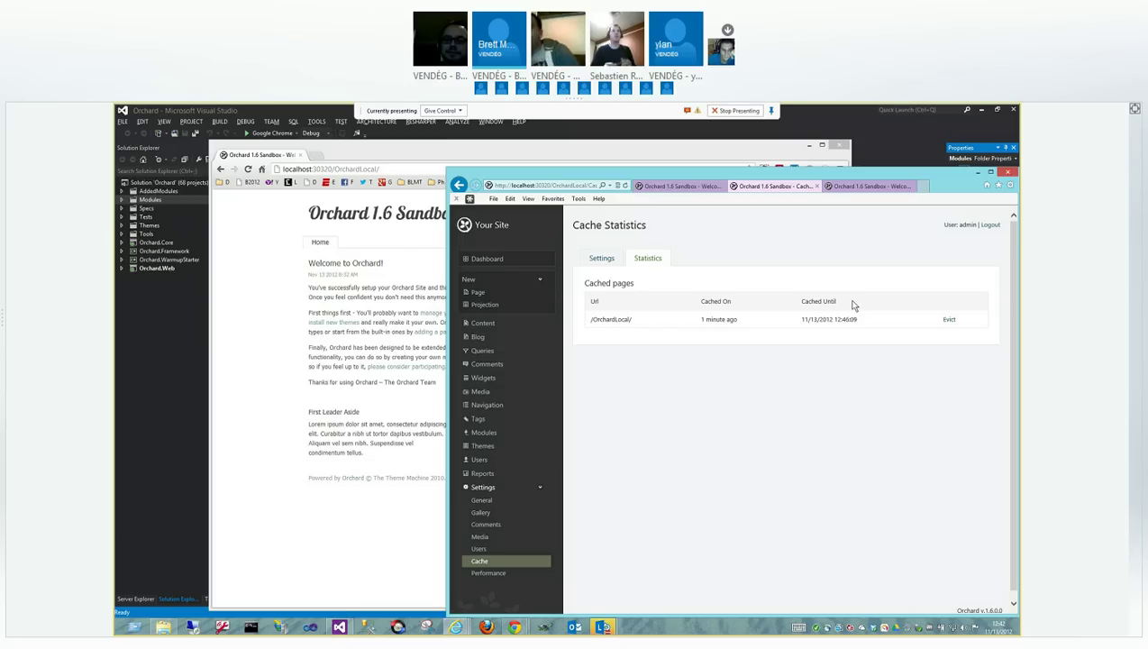
{"action": "left_click", "coordinate": [248, 168]}
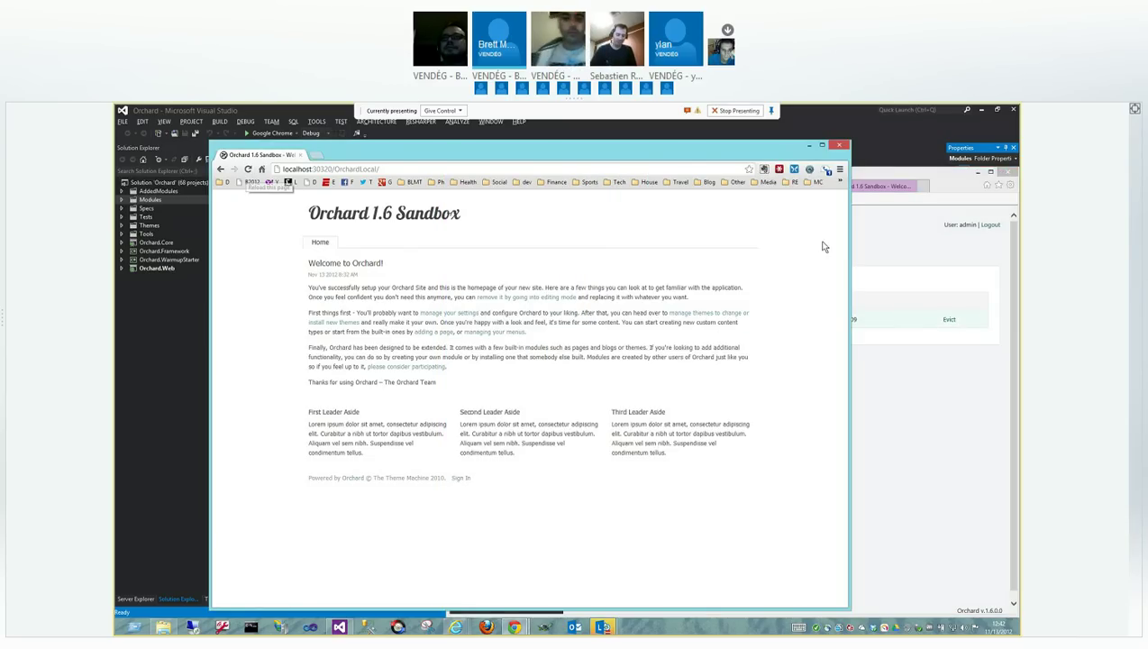
Evict the cached /OrchardLocal/ page, reload the public home page to check its menu text, and return to the cache statistics
{"action": "left_click", "coordinate": [881, 244]}
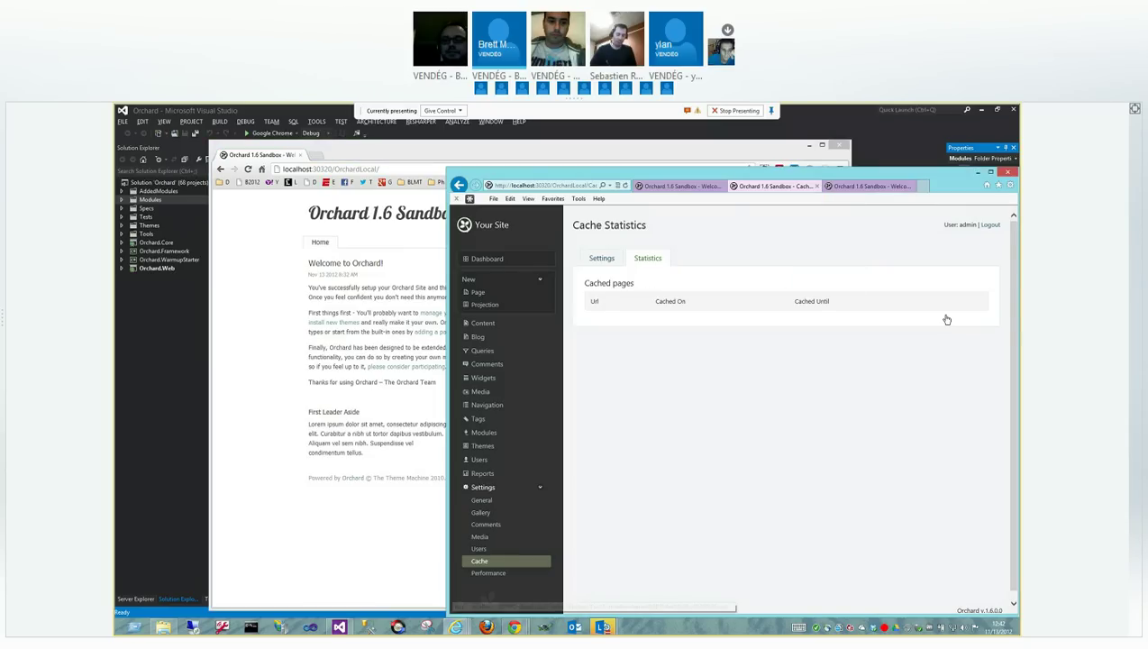
{"action": "left_click", "coordinate": [248, 168]}
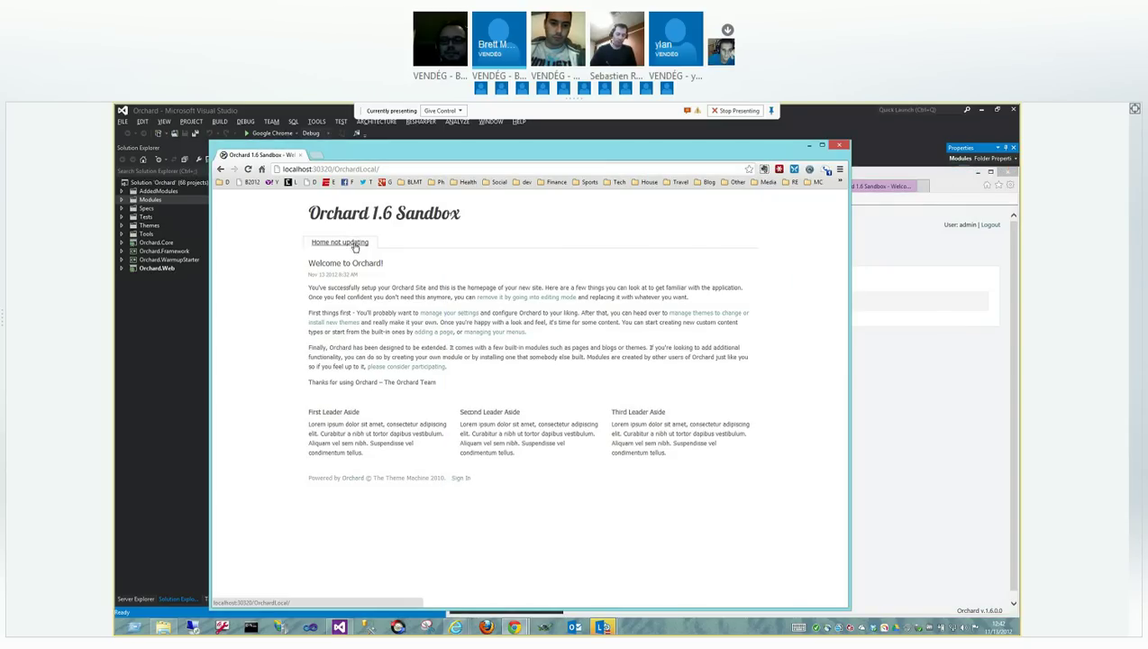
{"action": "left_click", "coordinate": [942, 253]}
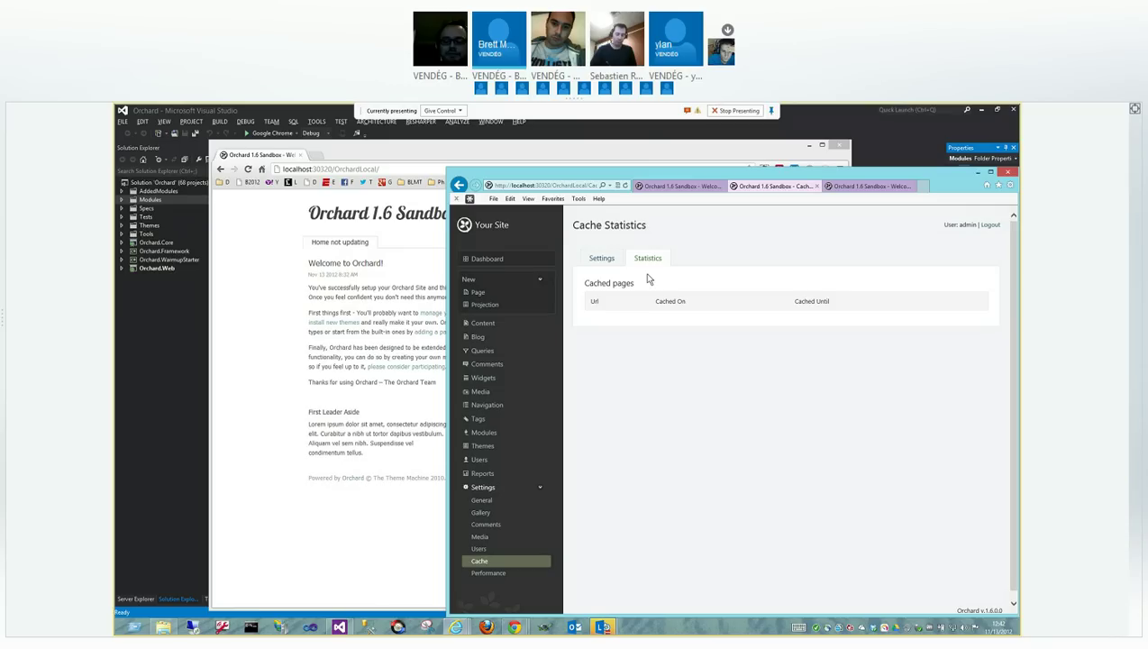
Open the cache settings and examine the Evict All on Publish option
{"action": "left_click", "coordinate": [600, 258]}
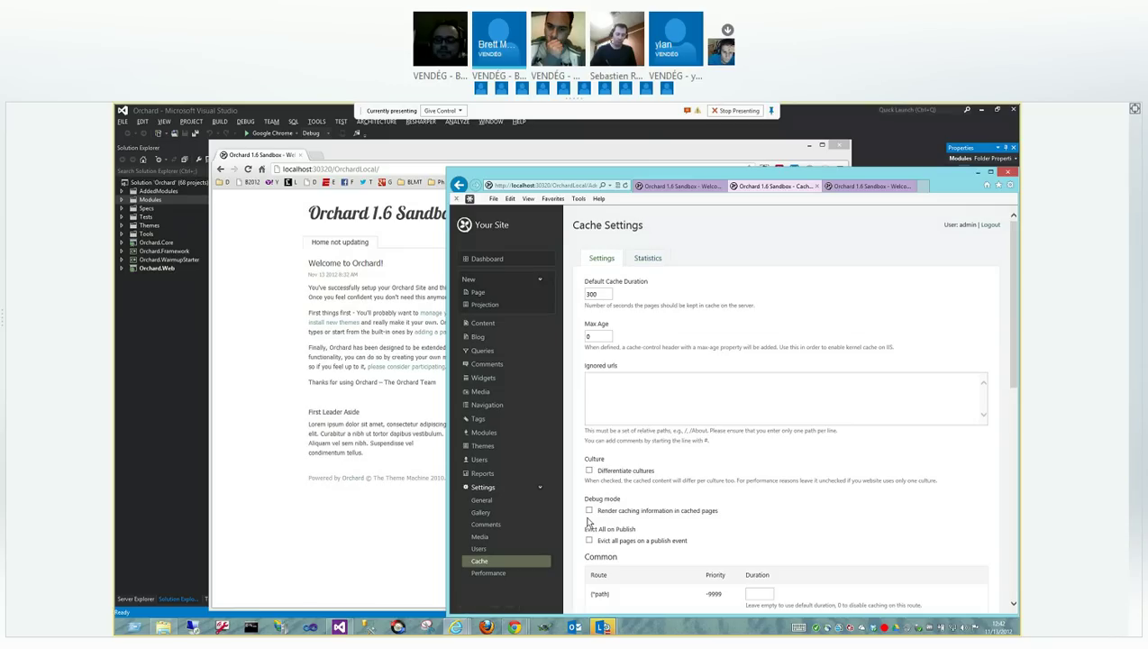
{"action": "left_click_drag", "start_coordinate": [585, 527], "coordinate": [692, 547]}
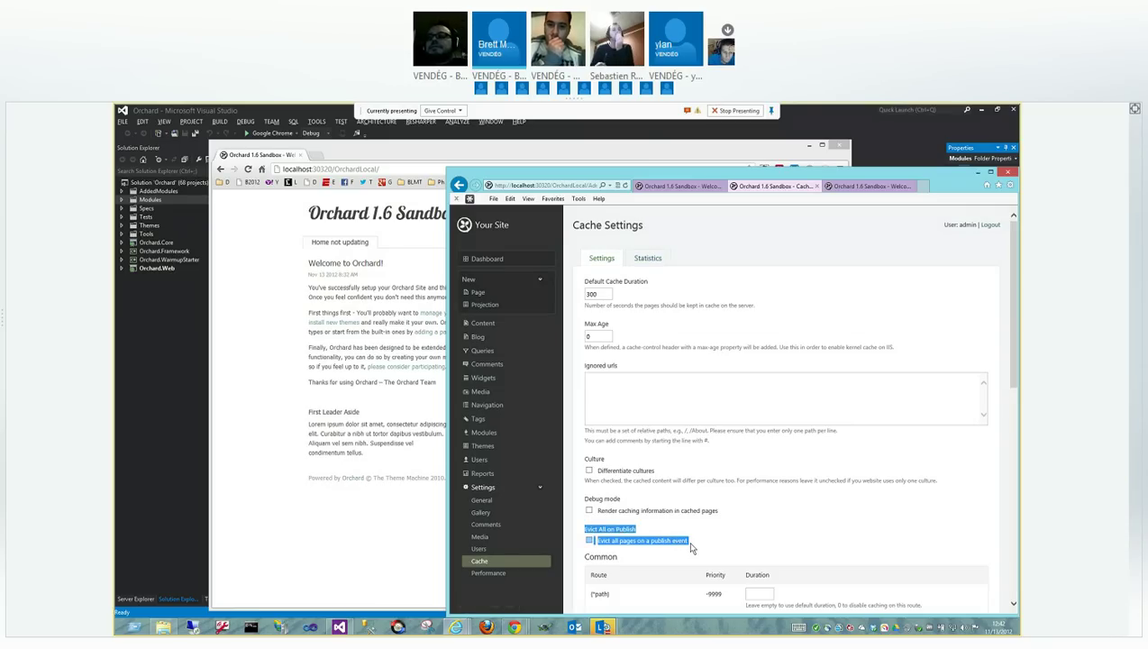
{"action": "left_click", "coordinate": [694, 531]}
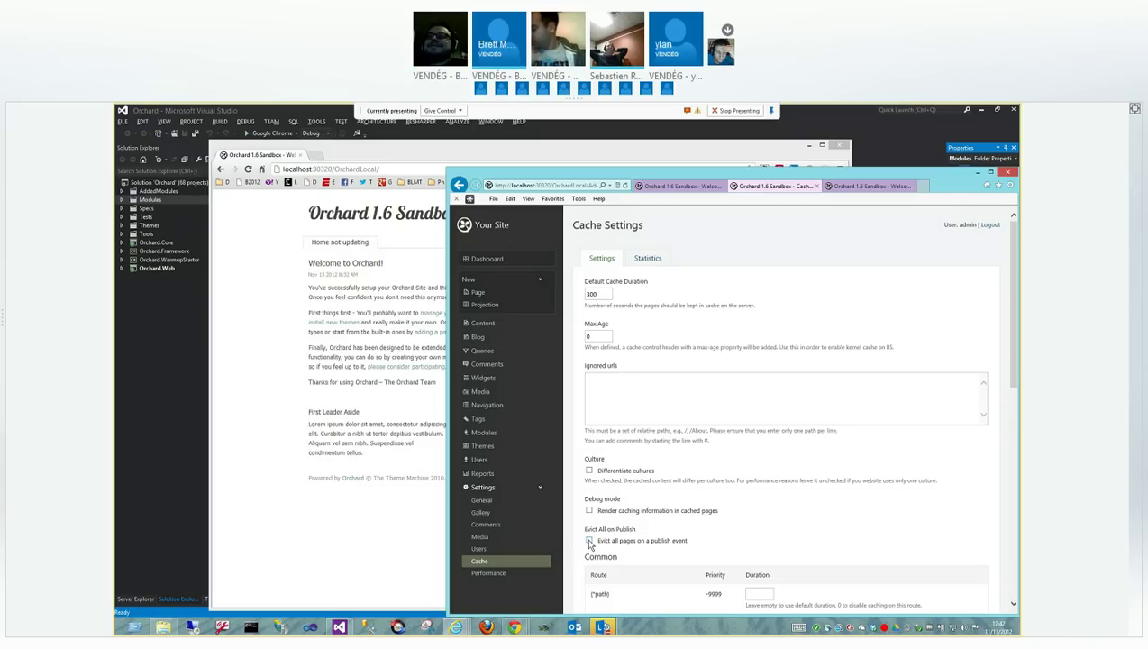
Change the "Home not updating" item's menu text back to "Home" in the Main Menu and save it
{"action": "left_click", "coordinate": [683, 186]}
{"action": "left_click", "coordinate": [477, 408]}
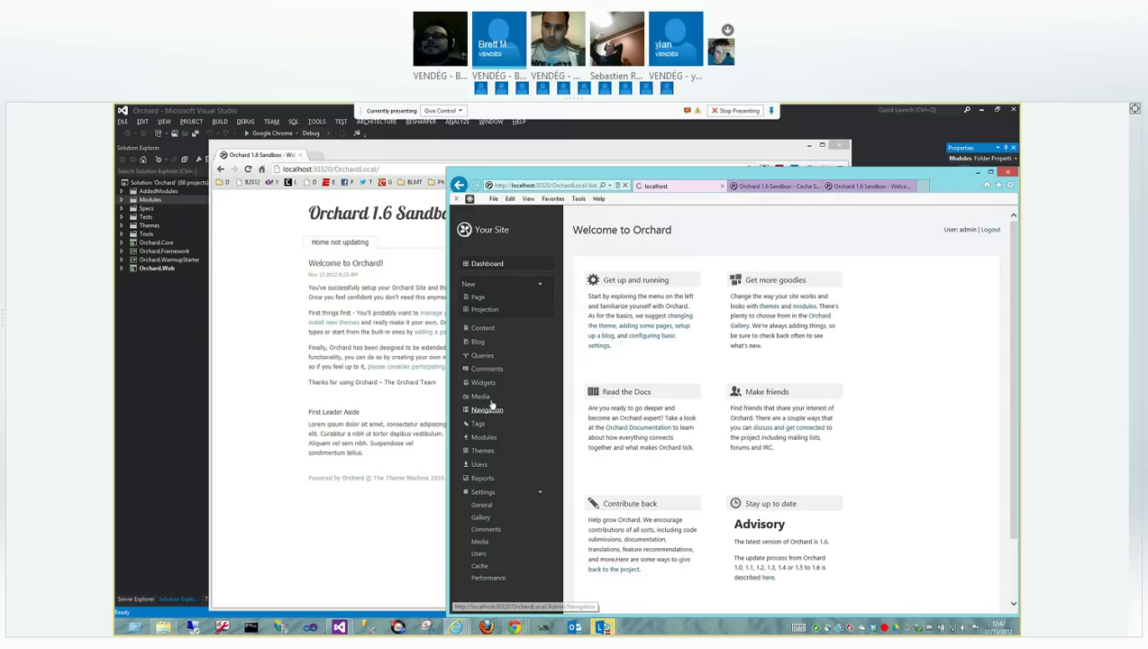
{"action": "left_click", "coordinate": [811, 300]}
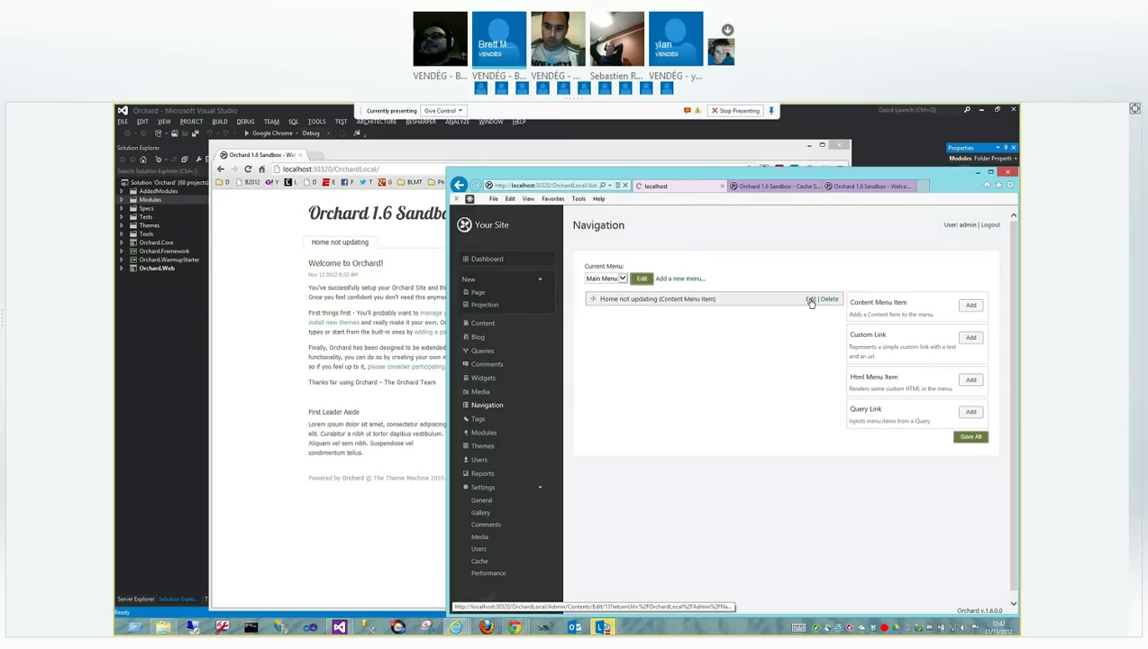
{"action": "left_click", "coordinate": [598, 393]}
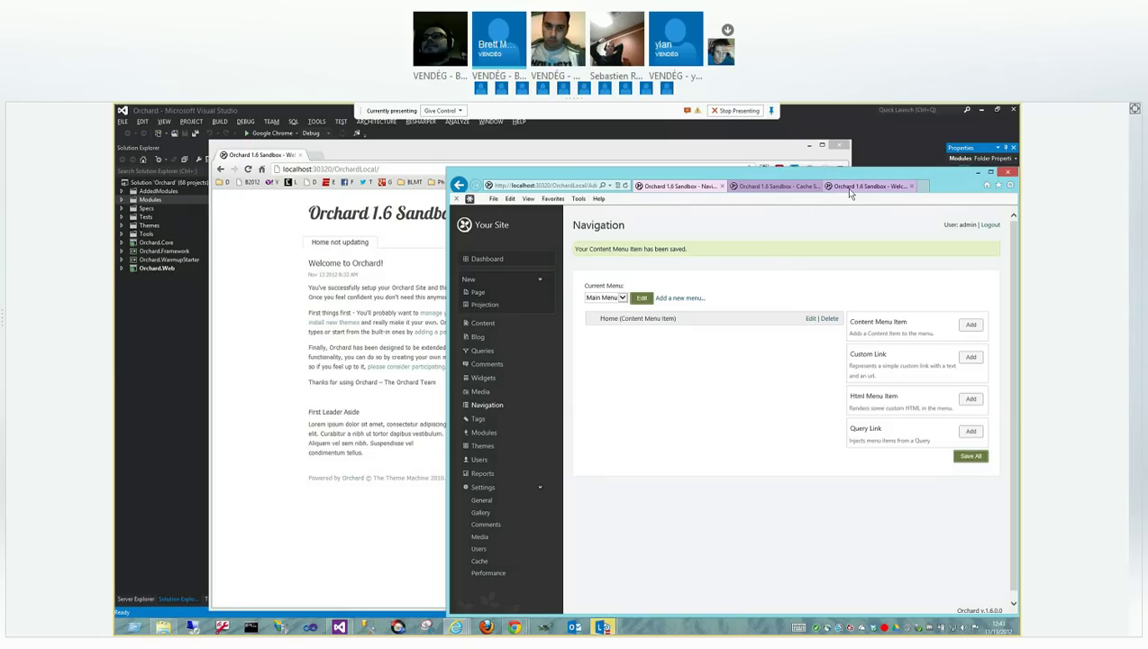
Evict the /OrchardLocal/ entry from the cache statistics and refresh the public home page
{"action": "left_click", "coordinate": [477, 562]}
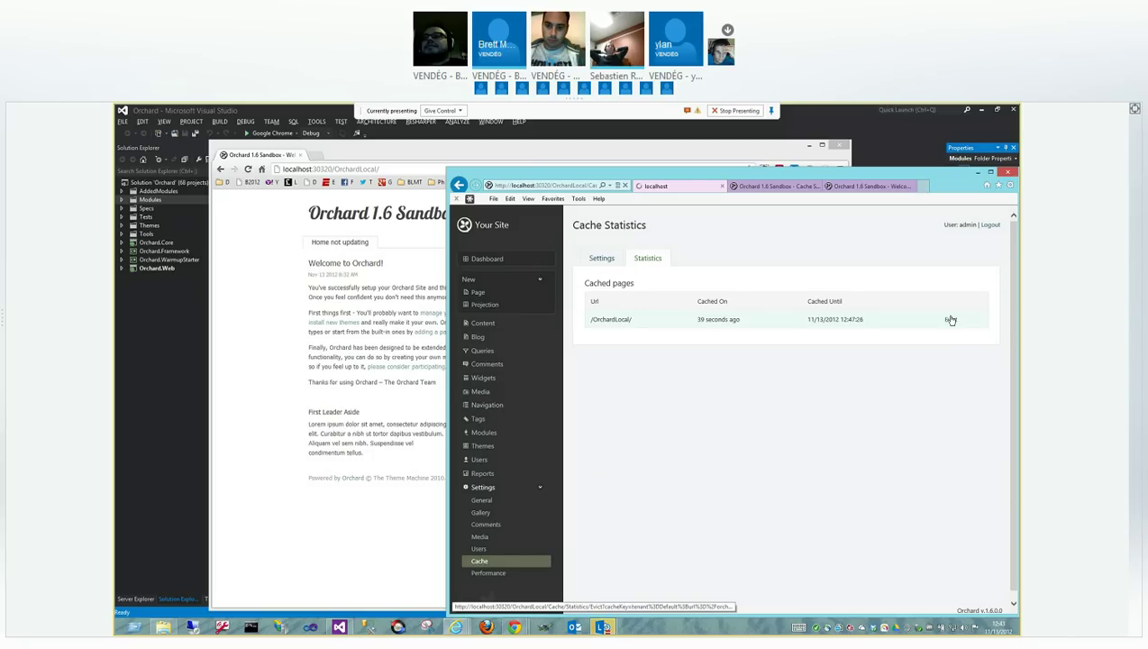
{"action": "left_click", "coordinate": [248, 169]}
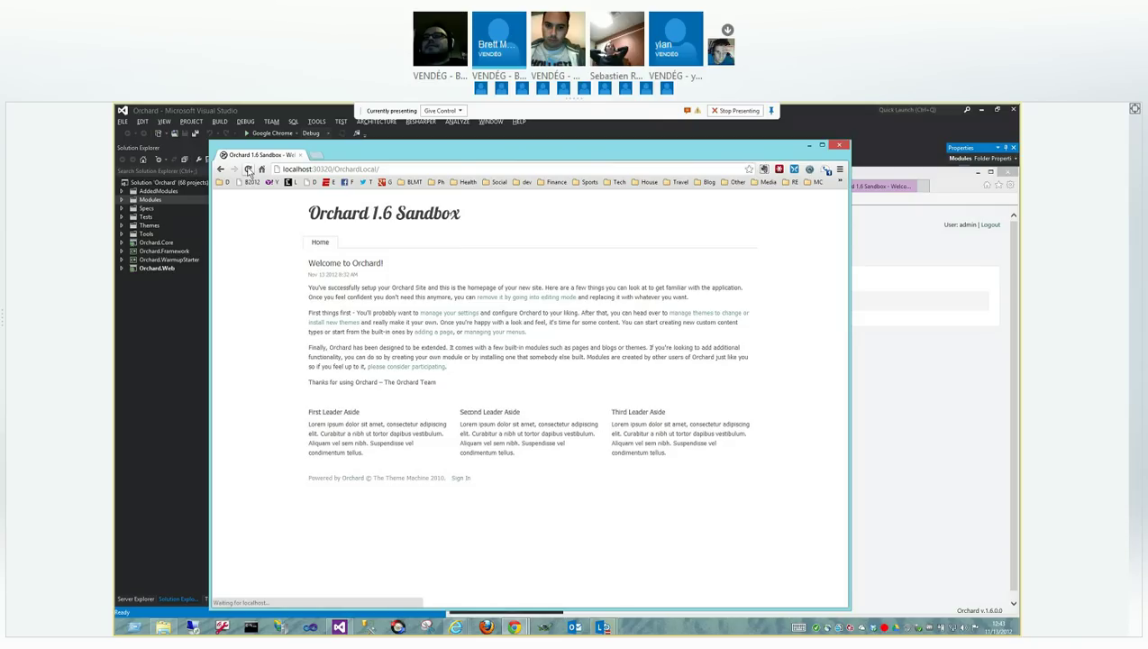
Enable evicting all pages on a publish event in the cache settings and save them
{"action": "left_click", "coordinate": [896, 226]}
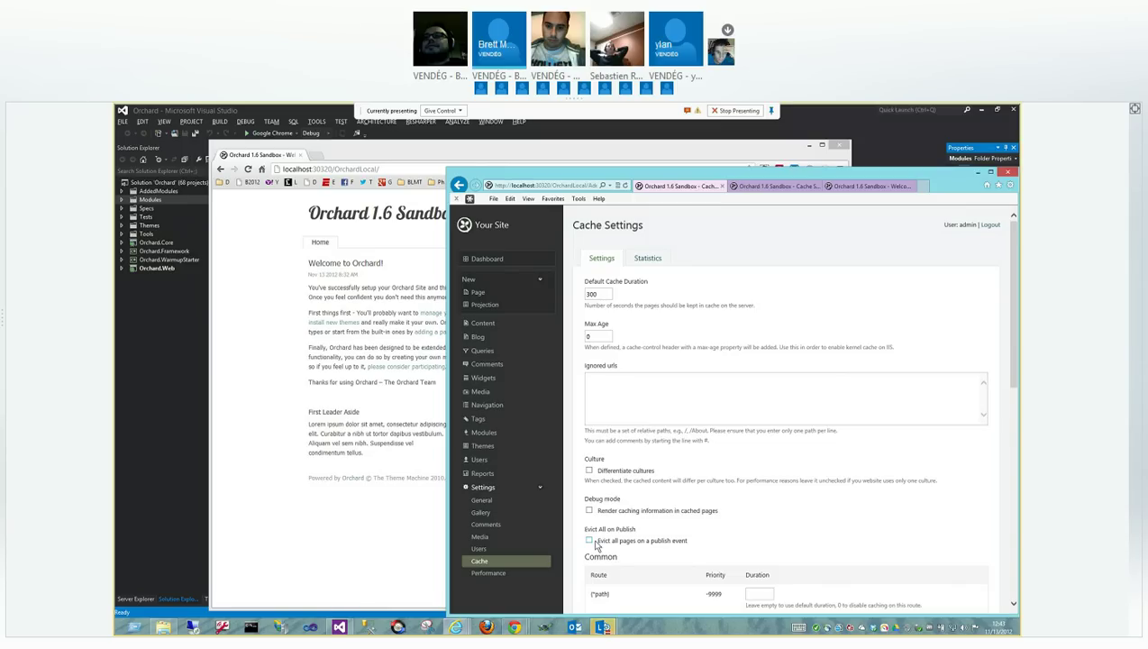
{"action": "left_click", "coordinate": [589, 540]}
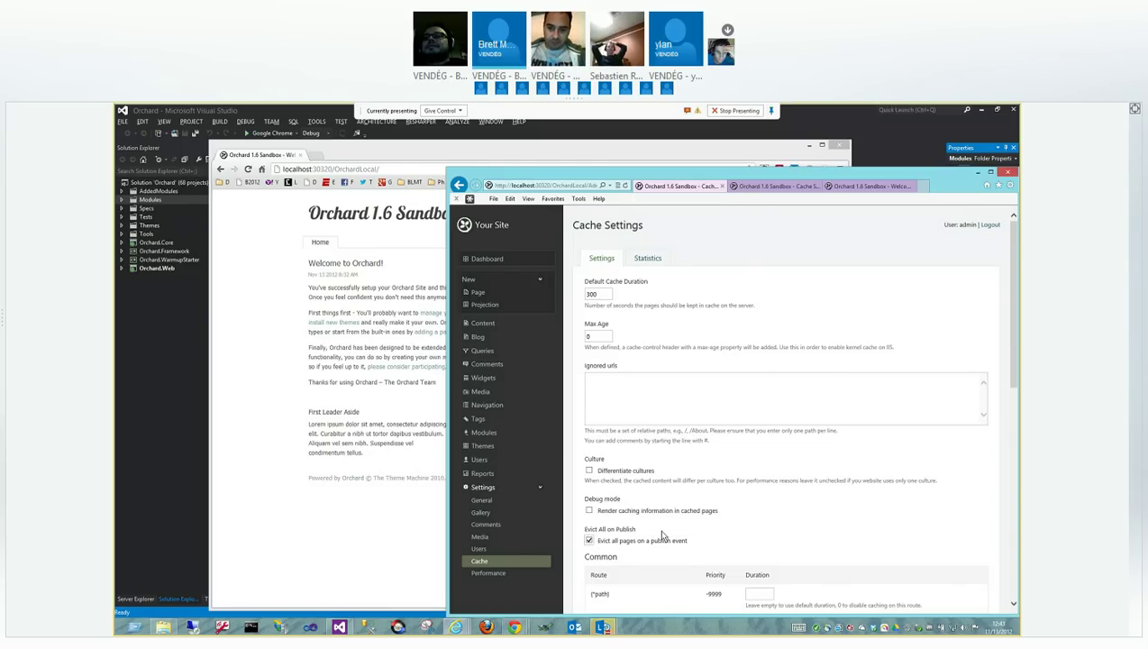
{"action": "scroll", "coordinate": [662, 535], "scroll_direction": "down", "scroll_amount": 10}
{"action": "left_click", "coordinate": [597, 533]}
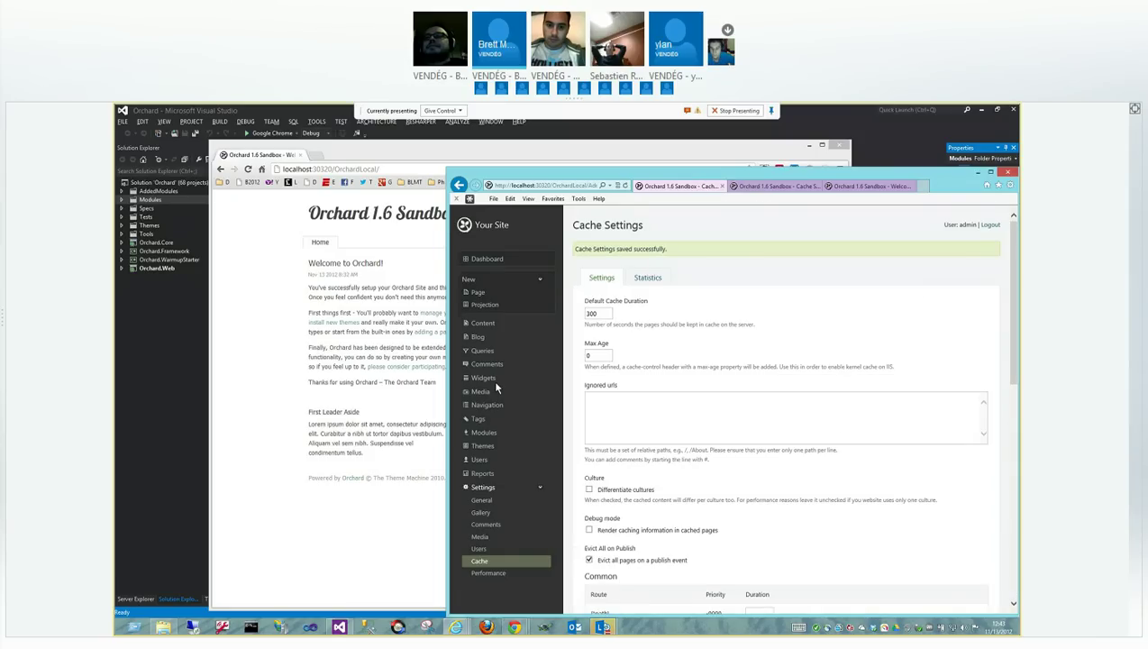
Check the cached pages listed in the cache statistics before editing the Home menu item
{"action": "left_click", "coordinate": [487, 404]}
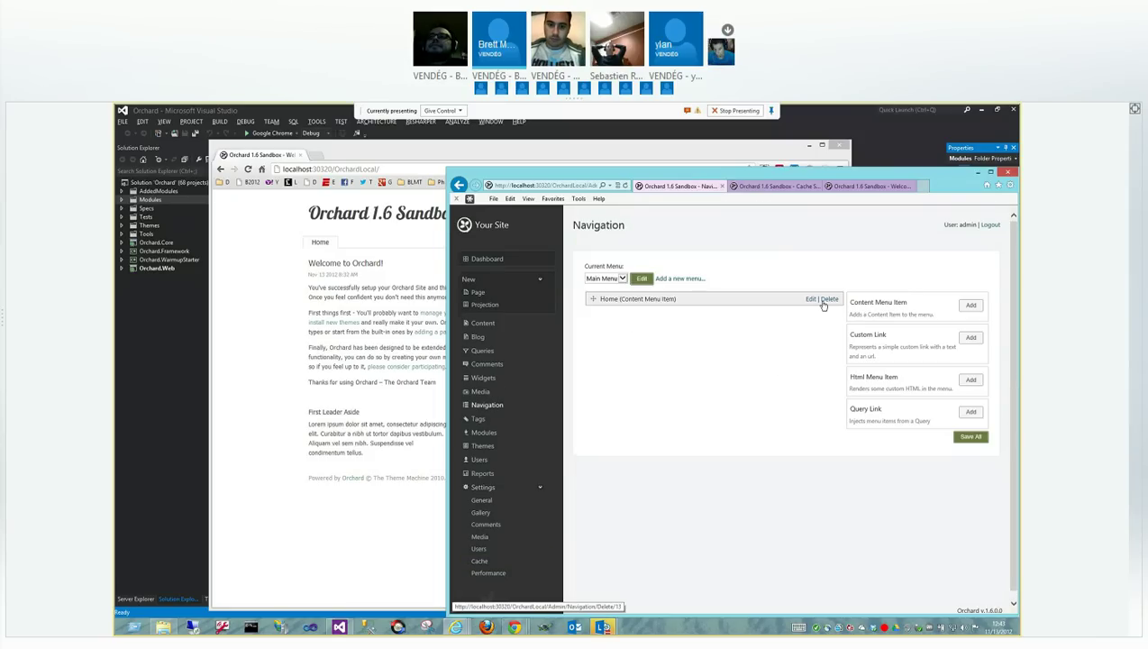
{"action": "left_click", "coordinate": [810, 299]}
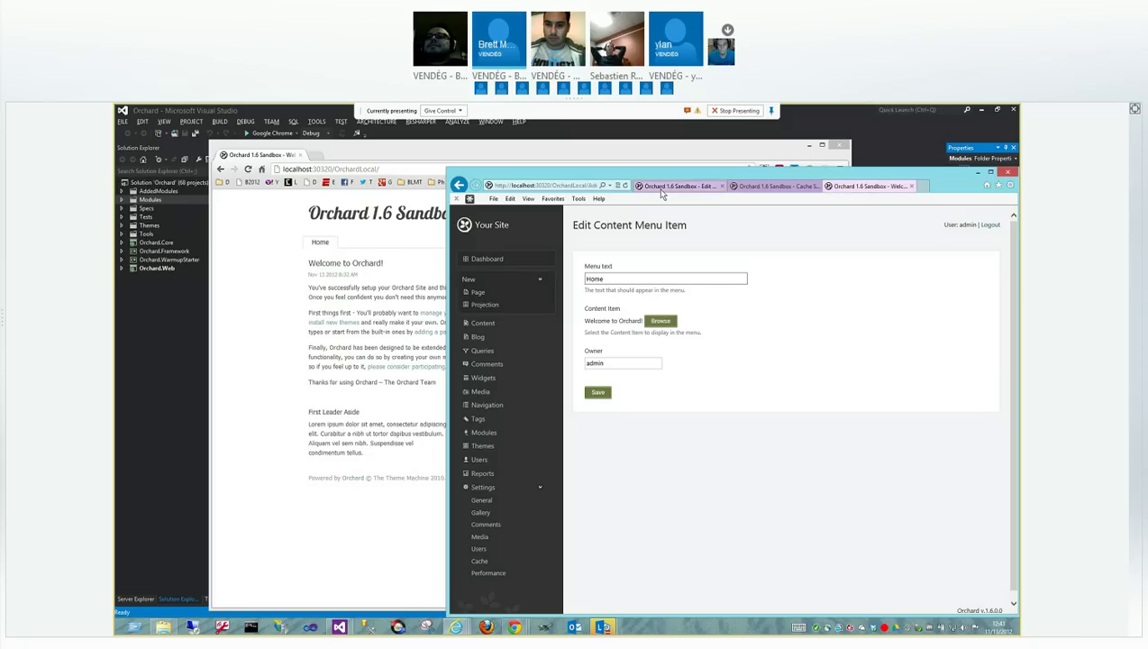
{"action": "left_click", "coordinate": [478, 561]}
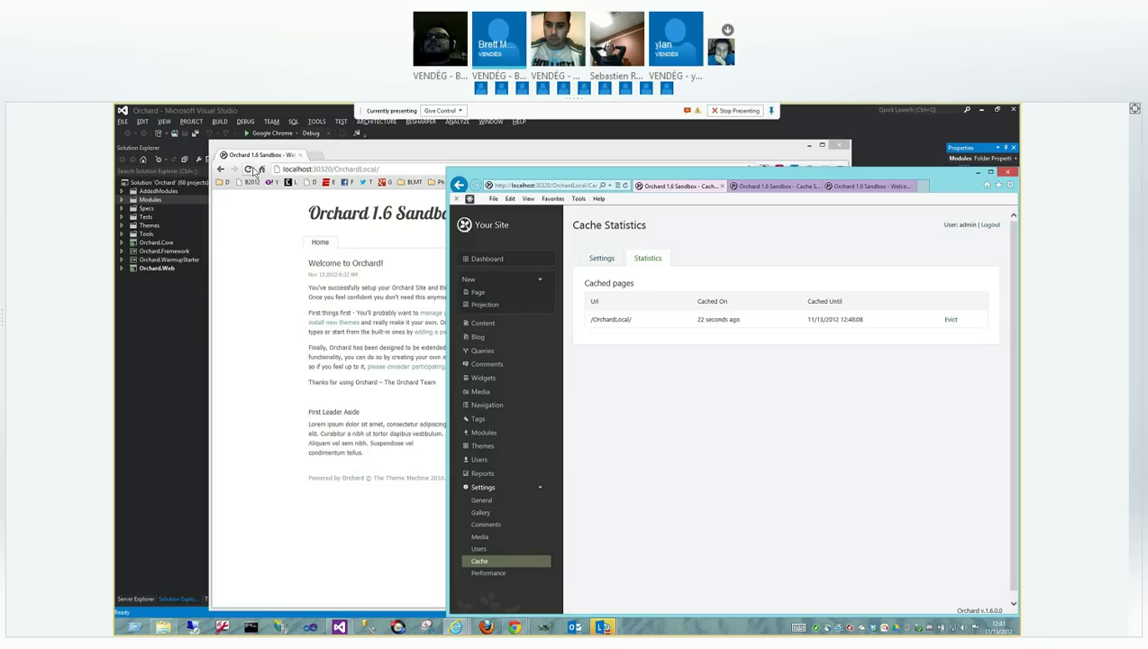
Change the Main Menu Home item's menu text to "Home Auto-Update" and save it
{"action": "left_click", "coordinate": [494, 405]}
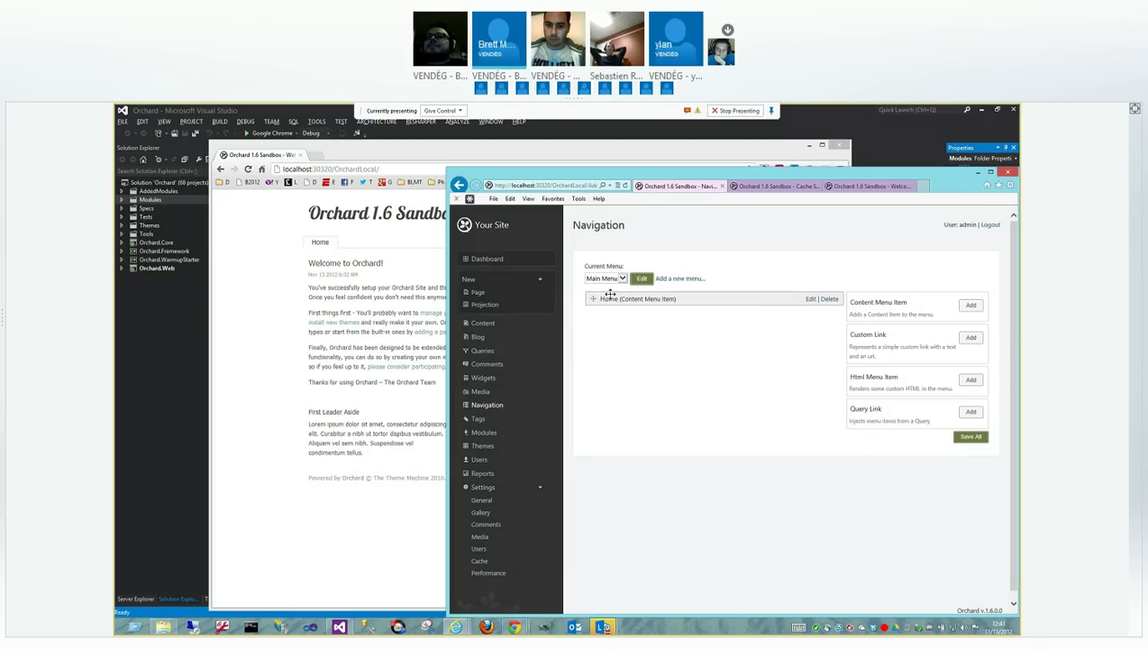
{"action": "left_click", "coordinate": [811, 298]}
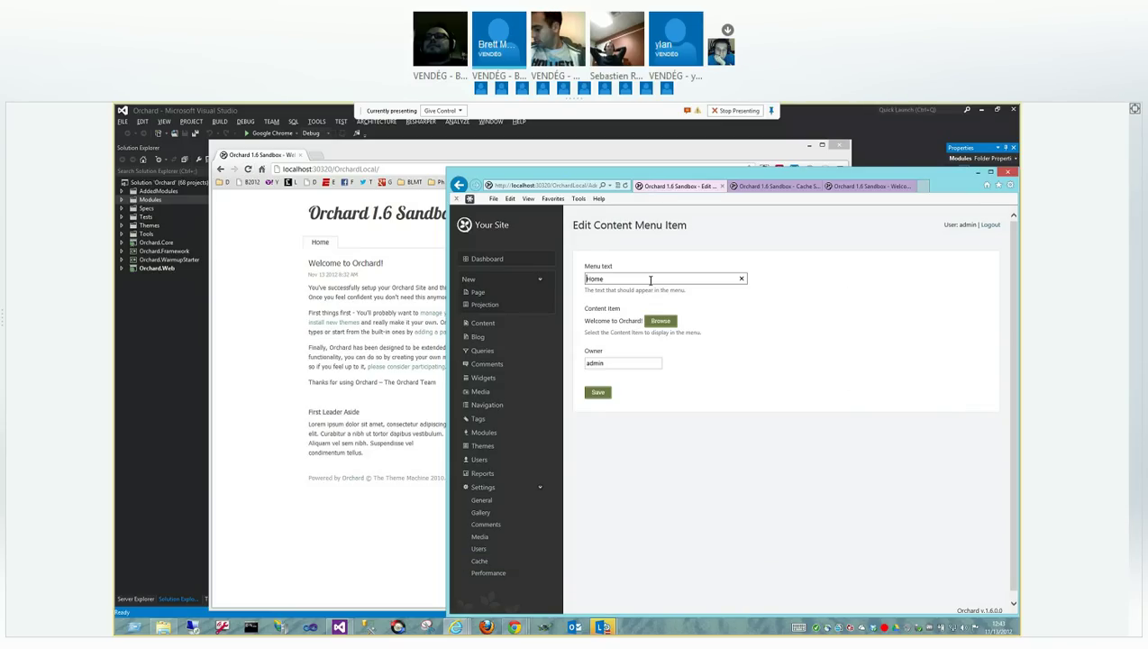
{"action": "type", "text": "Auto-Update"}
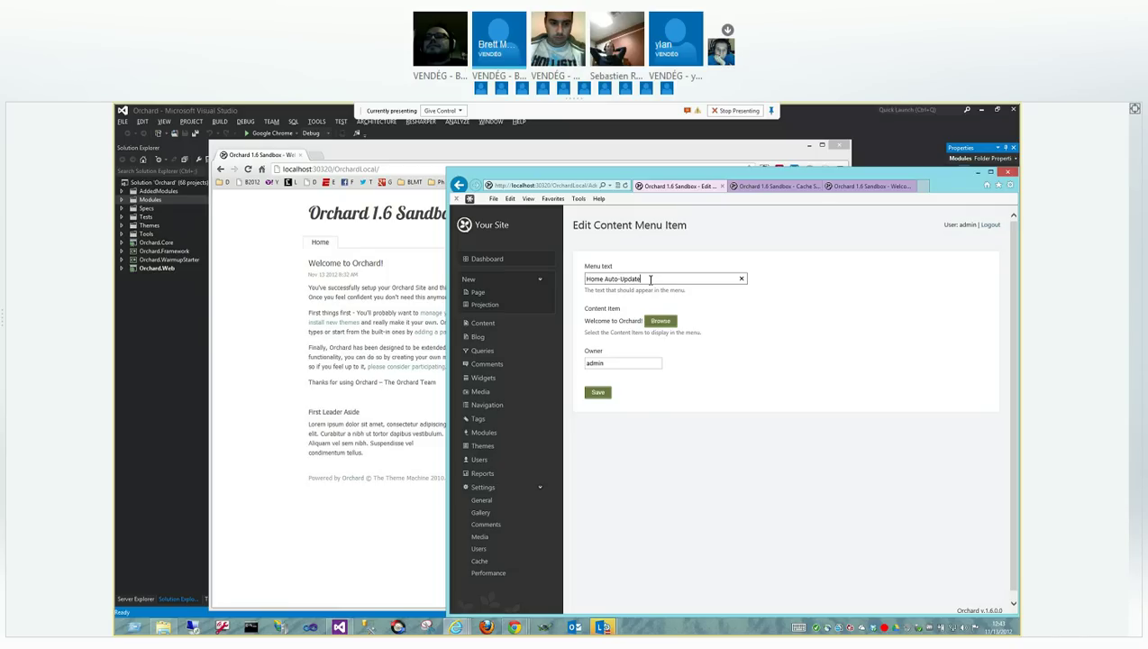
{"action": "left_click", "coordinate": [595, 395]}
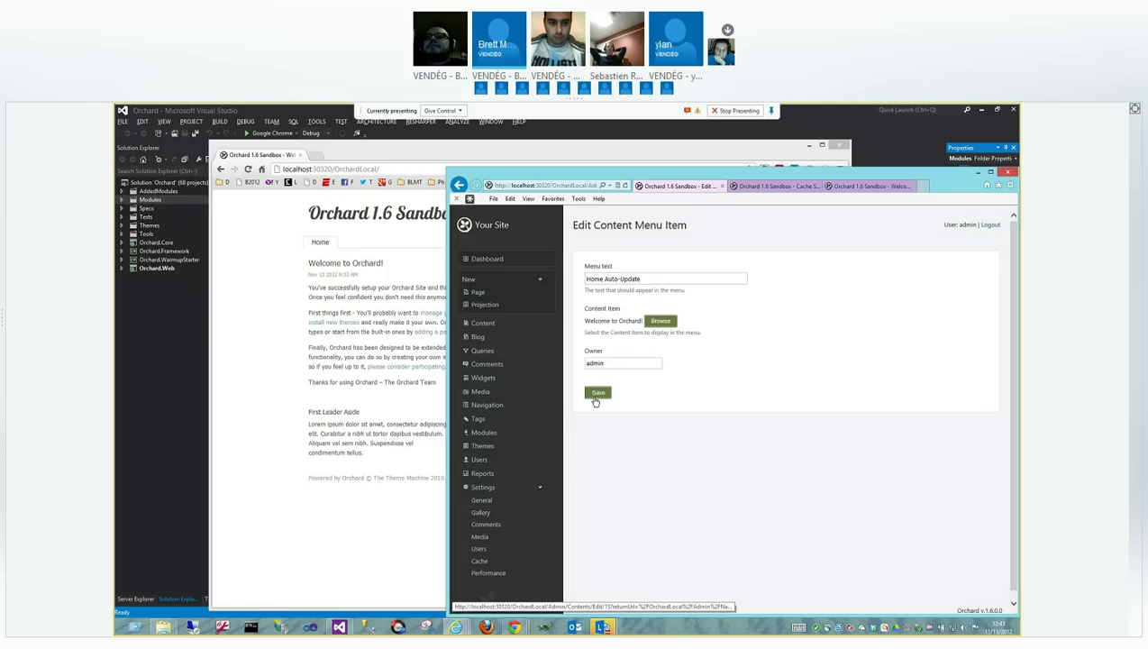
Check the cached pages in the cache statistics and refresh the public home page in Chrome
{"action": "left_click", "coordinate": [485, 560]}
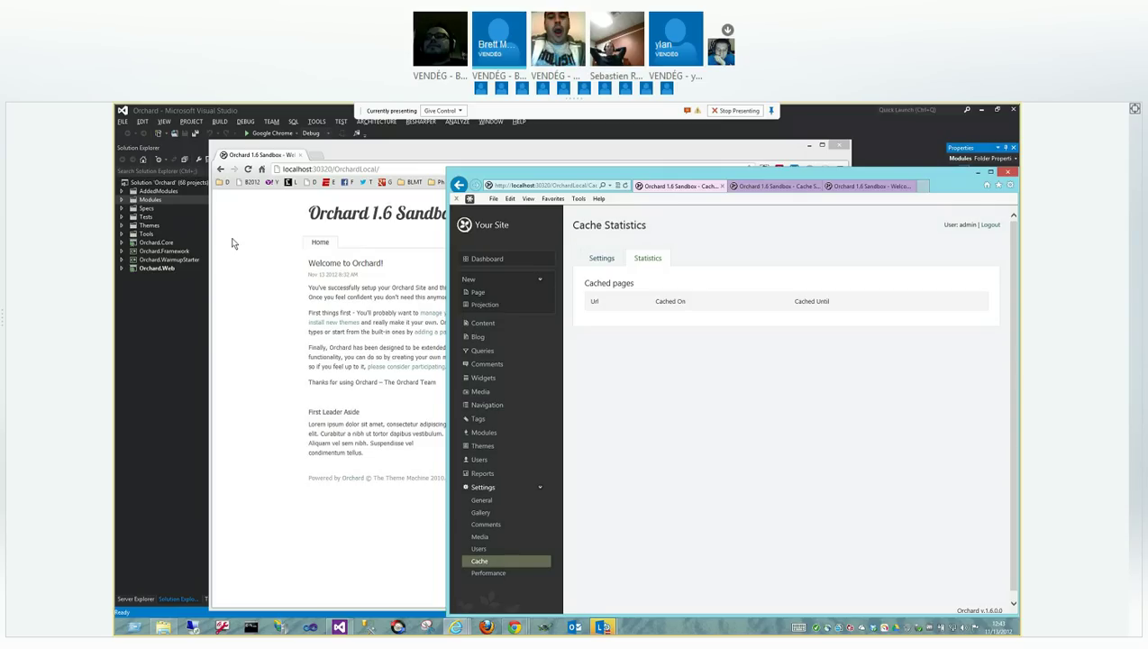
{"action": "left_click", "coordinate": [247, 169]}
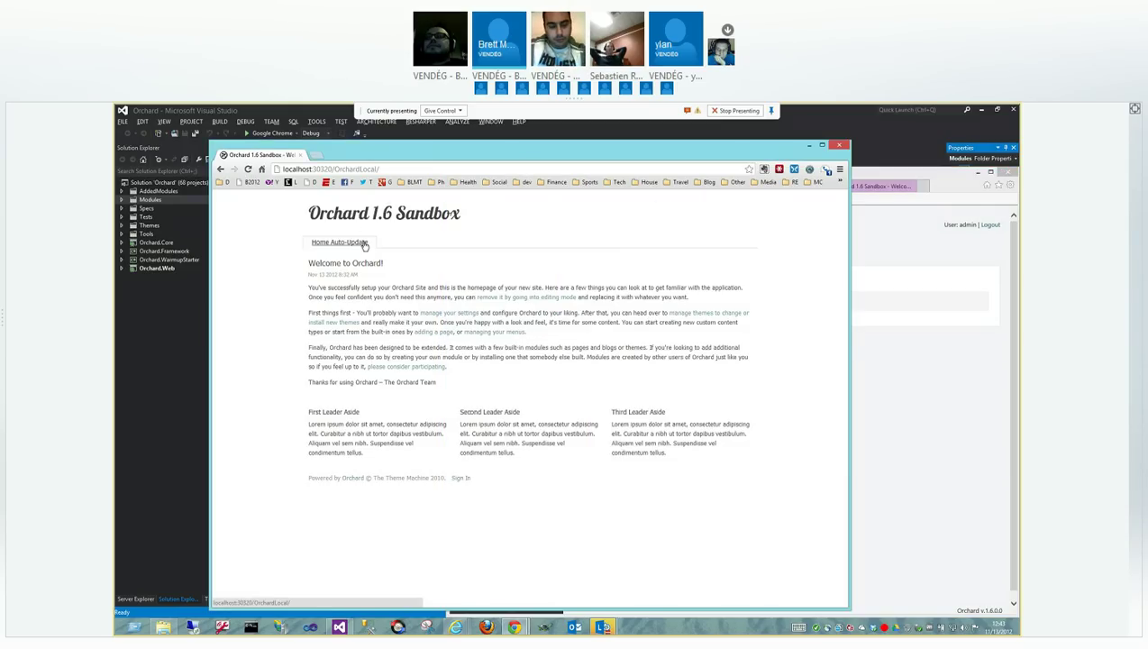
Return to the admin site, examine the Evict All on Publish option in the cache settings, and reopen the cache statistics
{"action": "left_click", "coordinate": [864, 345]}
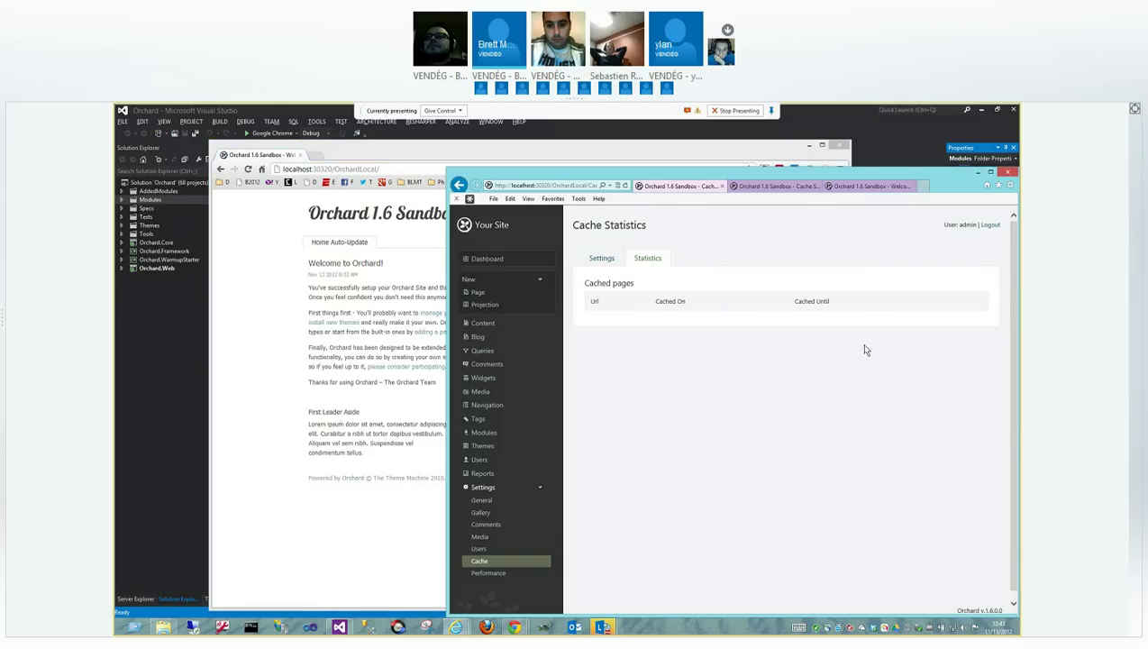
{"action": "left_click", "coordinate": [599, 260]}
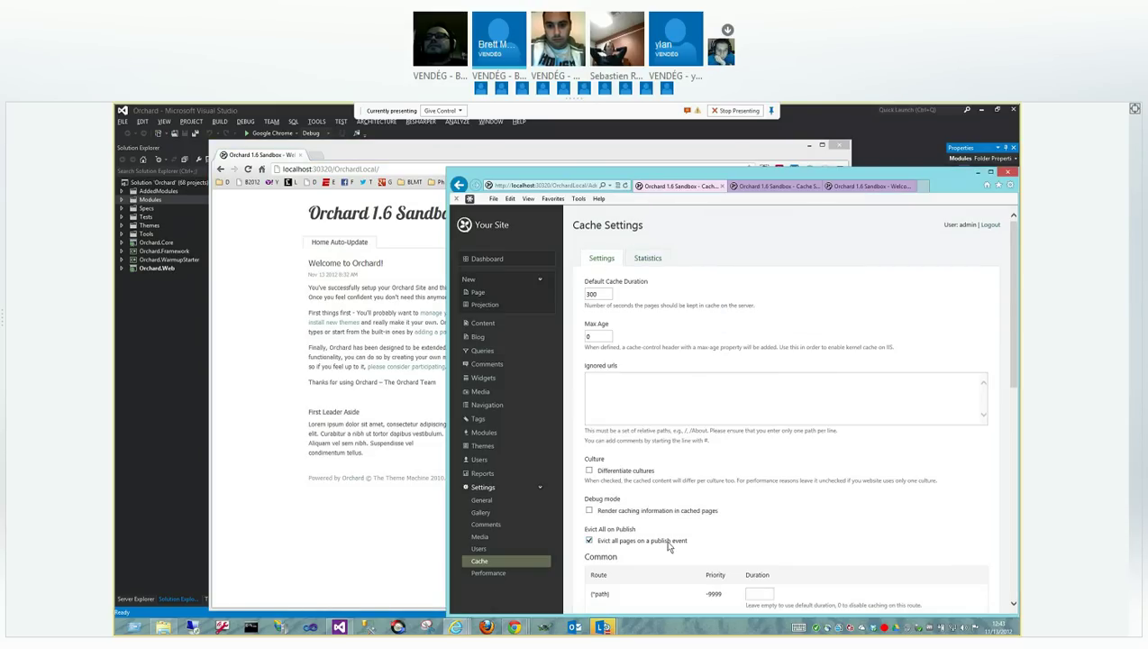
{"action": "left_click_drag", "start_coordinate": [690, 544], "coordinate": [597, 524]}
{"action": "double_click", "coordinate": [625, 529]}
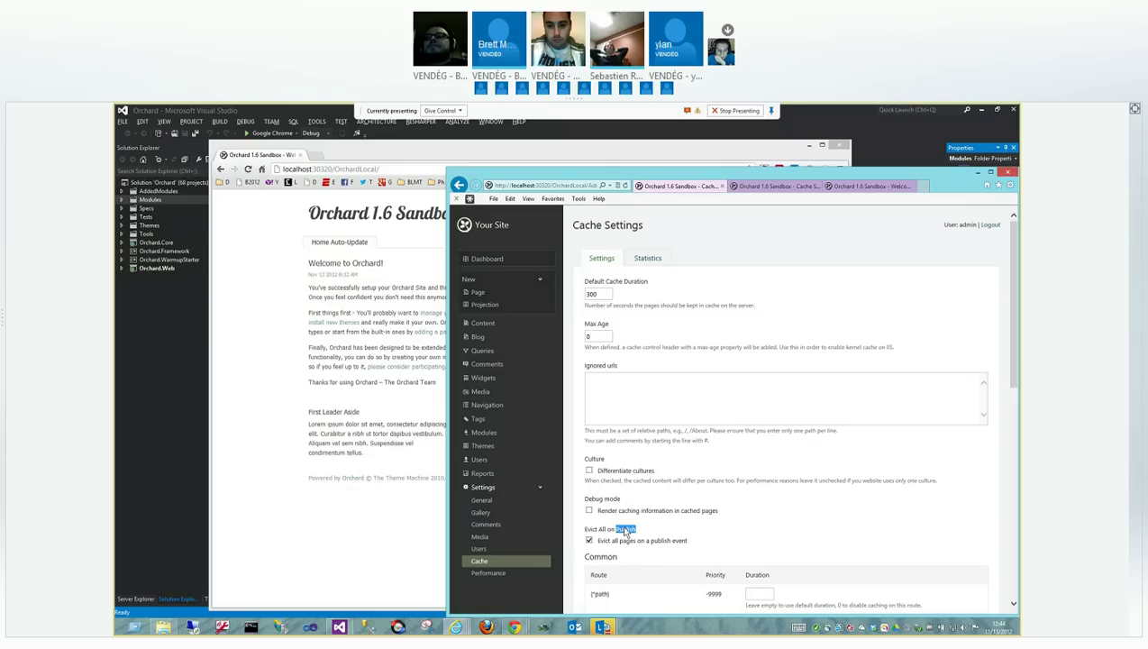
{"action": "left_click", "coordinate": [678, 533]}
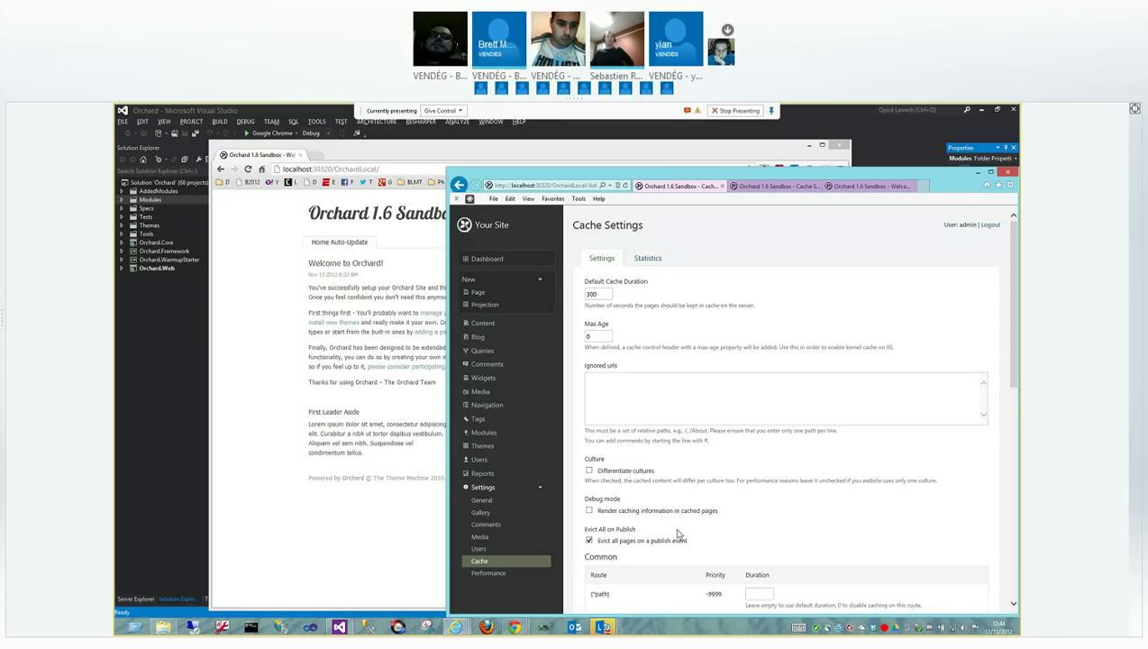
{"action": "left_click", "coordinate": [649, 259]}
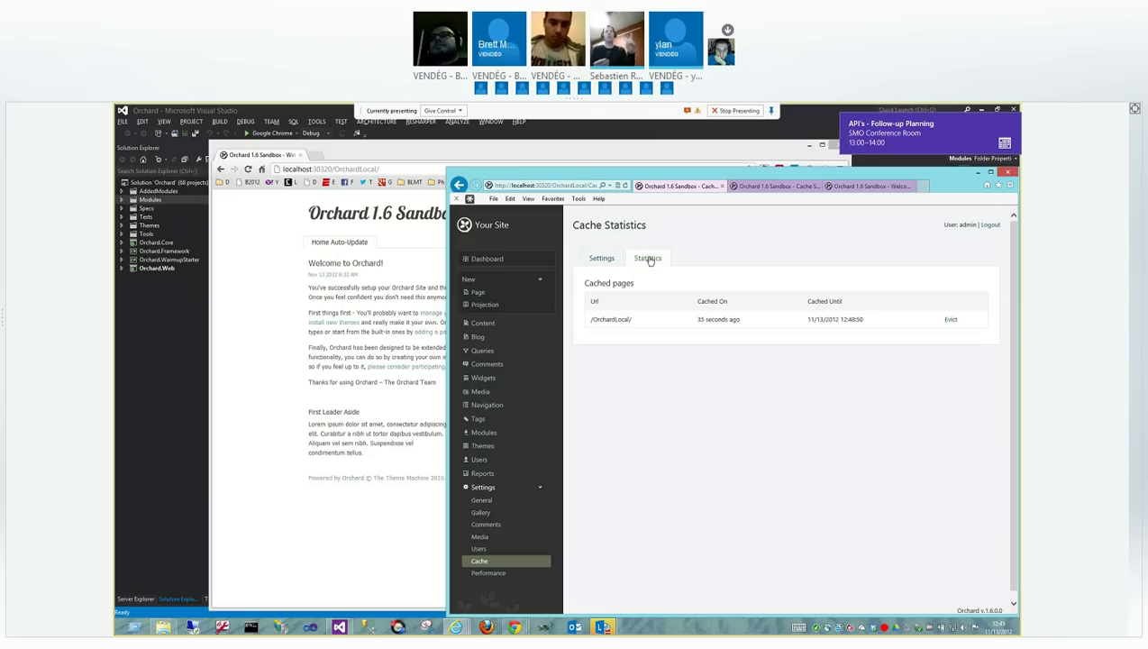
Switch to the Lync meeting window to view the participants and chat messages, and dismiss it
{"action": "left_click", "coordinate": [607, 622]}
{"action": "left_click", "coordinate": [630, 569]}
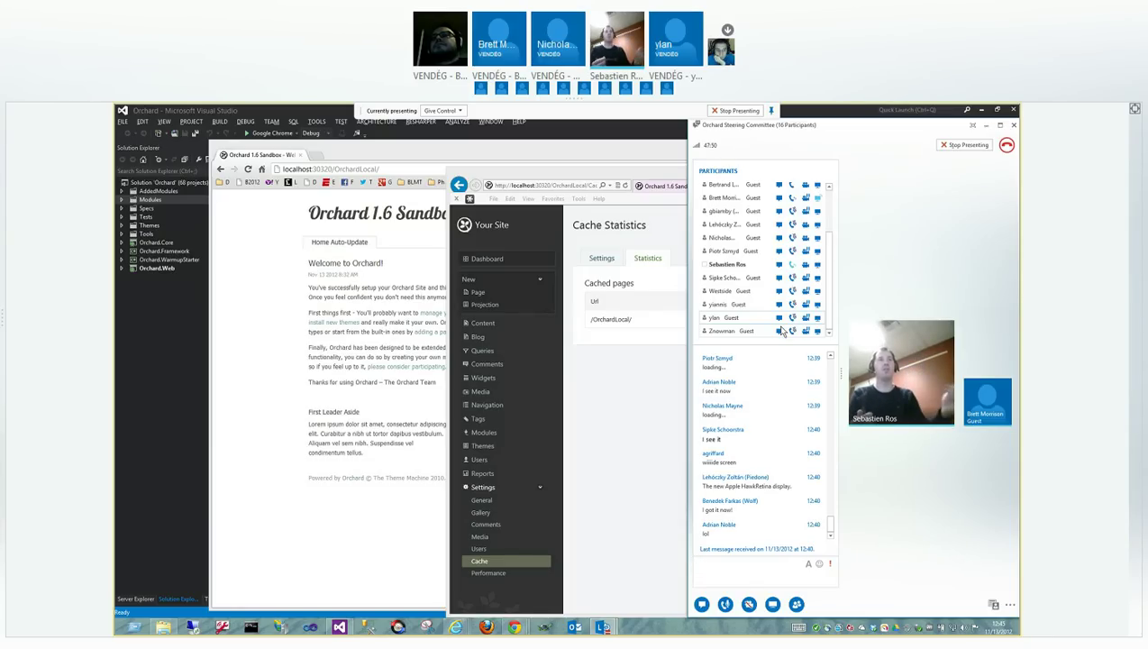
{"action": "left_click", "coordinate": [987, 127]}
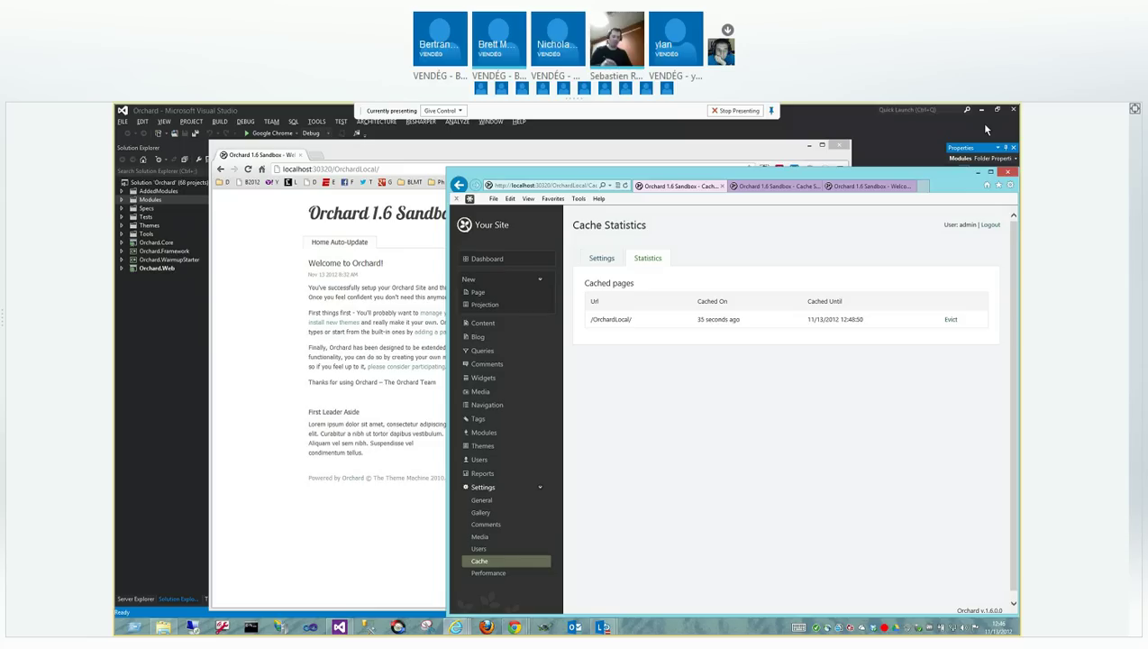
Review the Evict All on Publish option and the per-route cache durations in the cache settings
{"action": "left_click", "coordinate": [593, 259]}
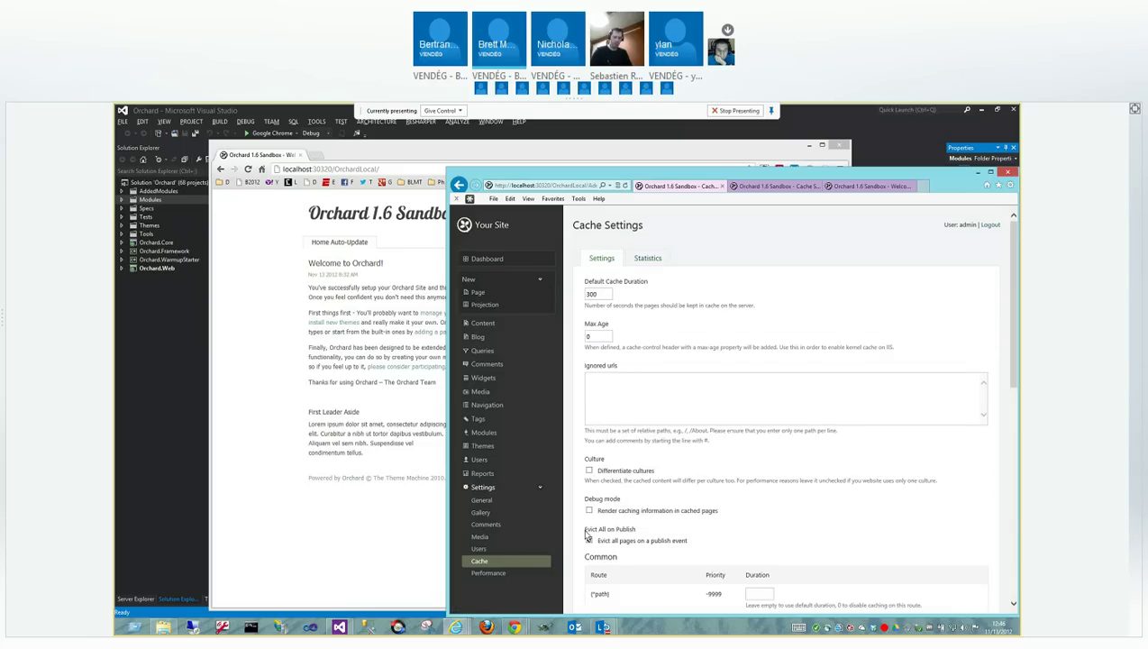
{"action": "left_click", "coordinate": [588, 539]}
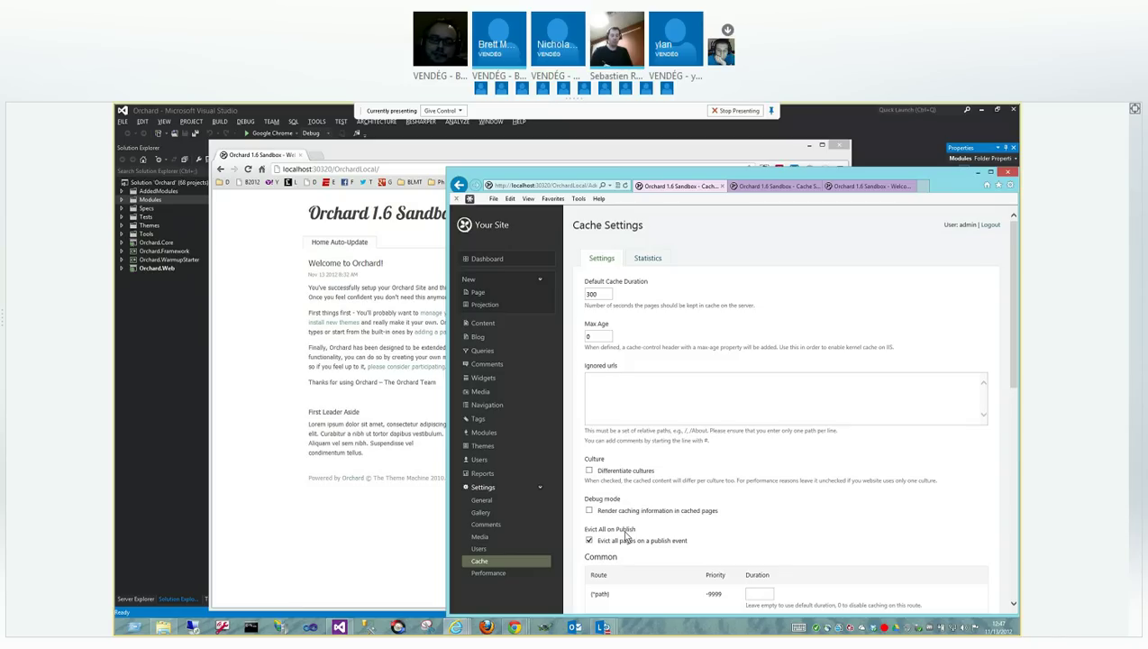
{"action": "scroll", "coordinate": [626, 536], "scroll_direction": "down", "scroll_amount": 2}
{"action": "scroll", "coordinate": [630, 486], "scroll_direction": "up", "scroll_amount": 1}
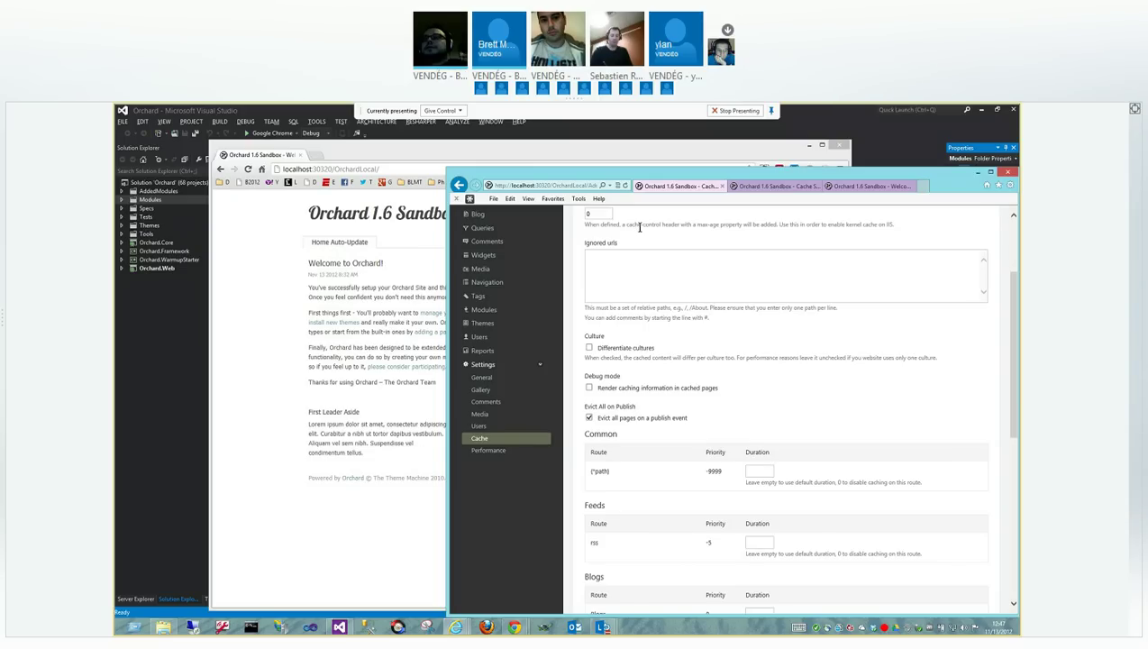
{"action": "scroll", "coordinate": [640, 227], "scroll_direction": "up", "scroll_amount": 2}
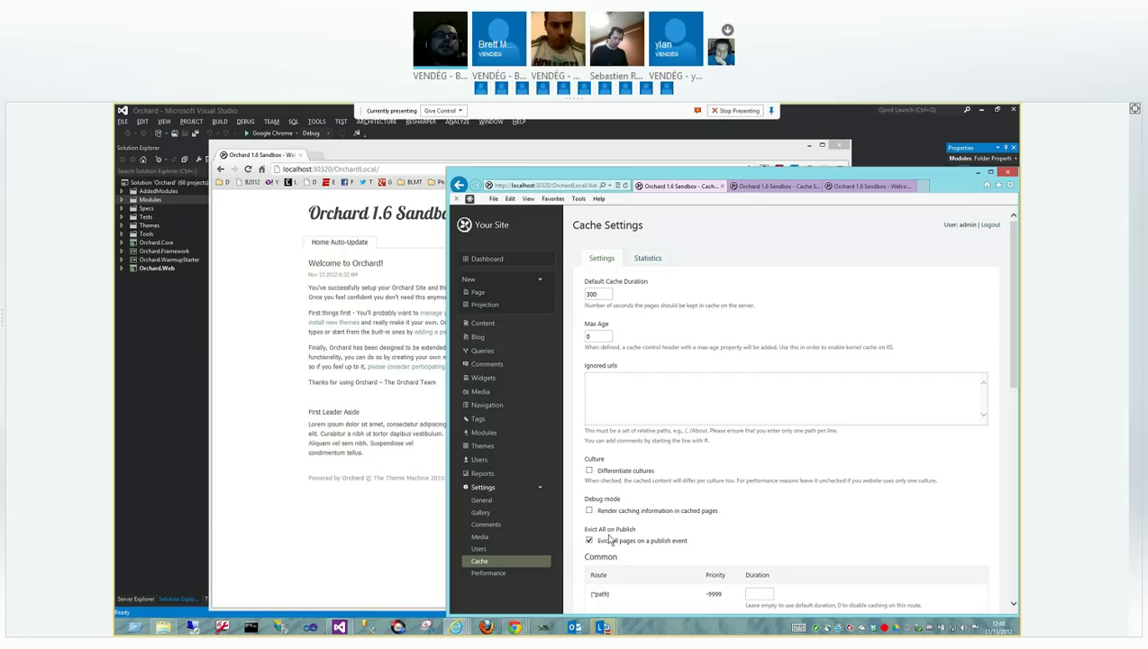
Stop presenting the desktop in the online meeting
{"action": "left_click", "coordinate": [726, 111]}
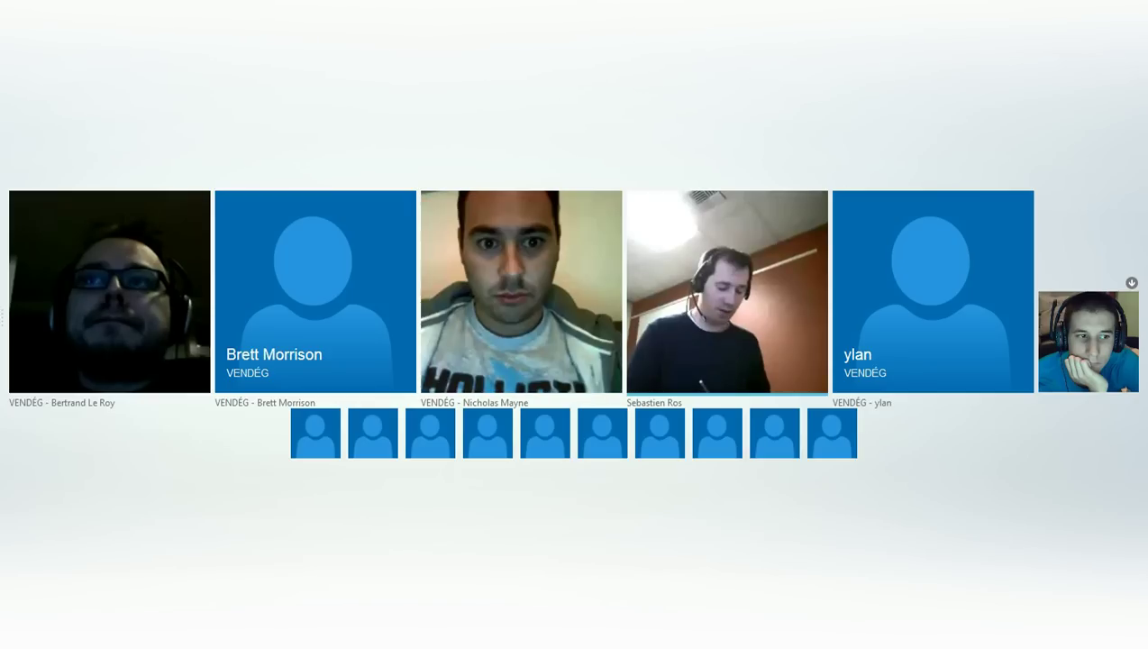
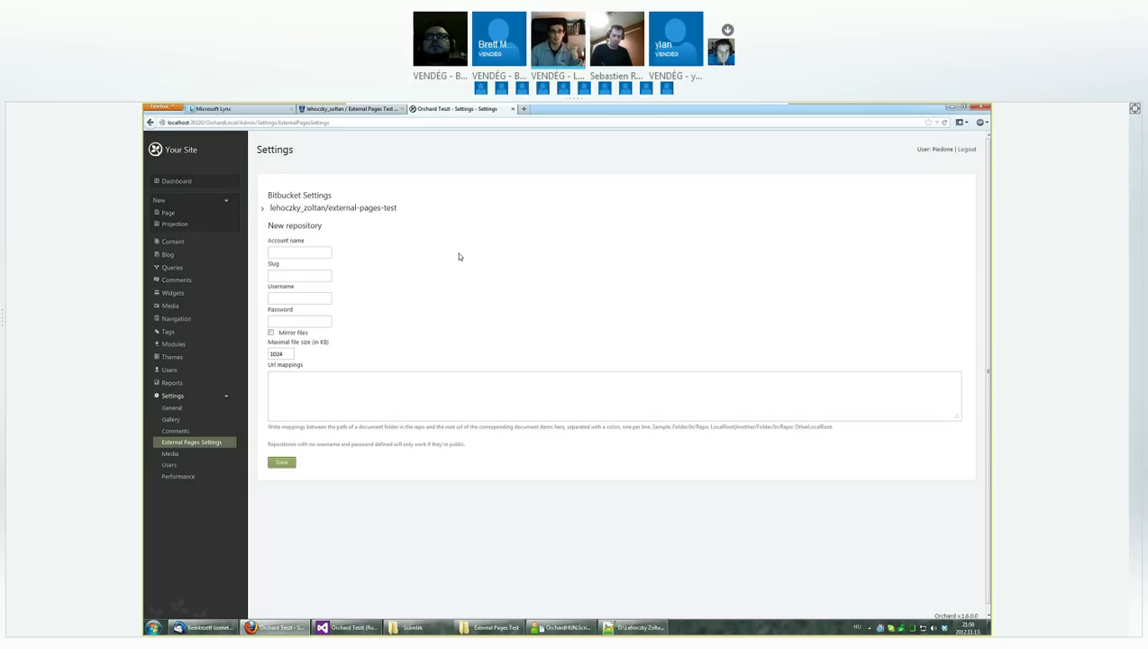
Expand the external-pages-test repository in the Bitbucket settings and examine its account fields and Url mappings entry
{"action": "left_click", "coordinate": [262, 209]}
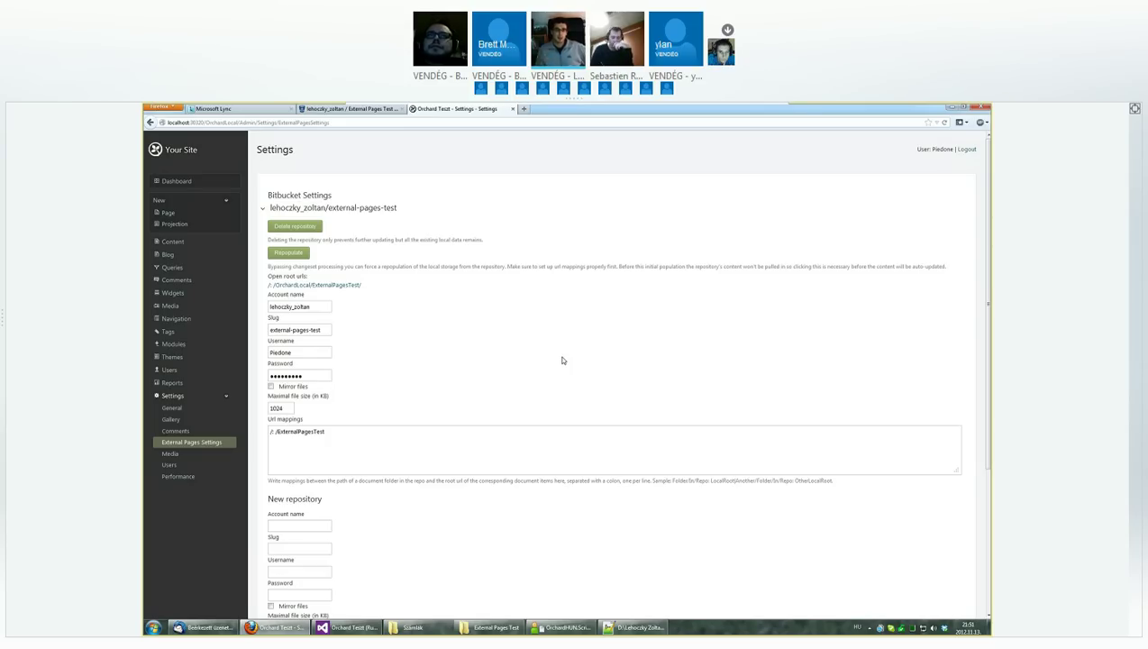
{"action": "left_click", "coordinate": [323, 310]}
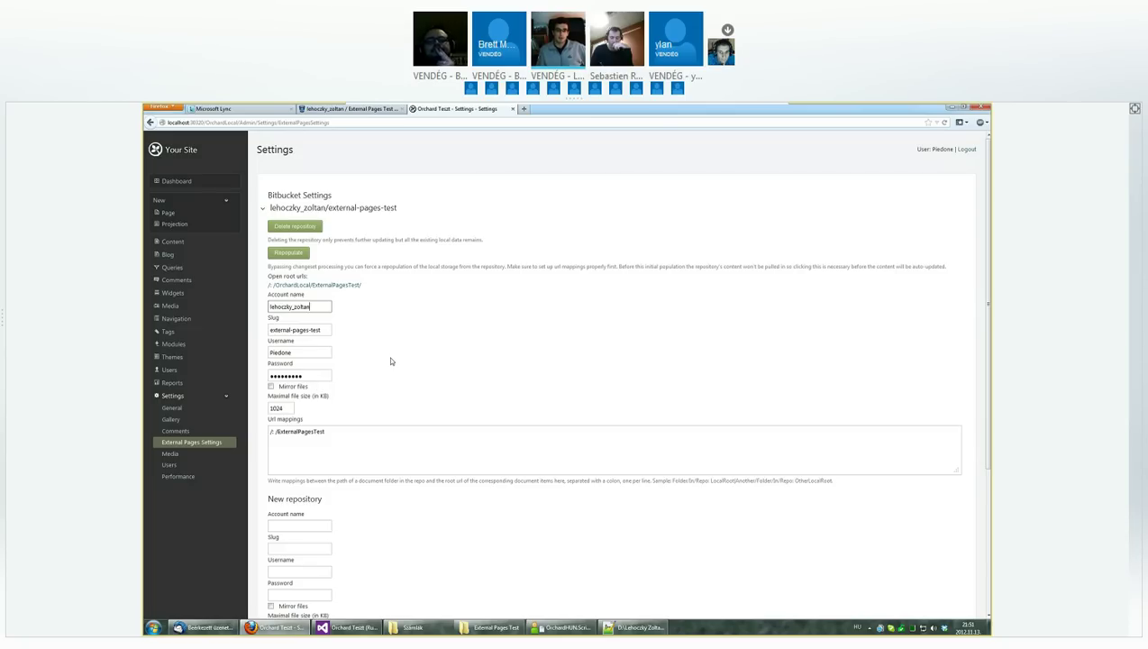
{"action": "scroll", "coordinate": [391, 361], "scroll_direction": "down", "scroll_amount": 1}
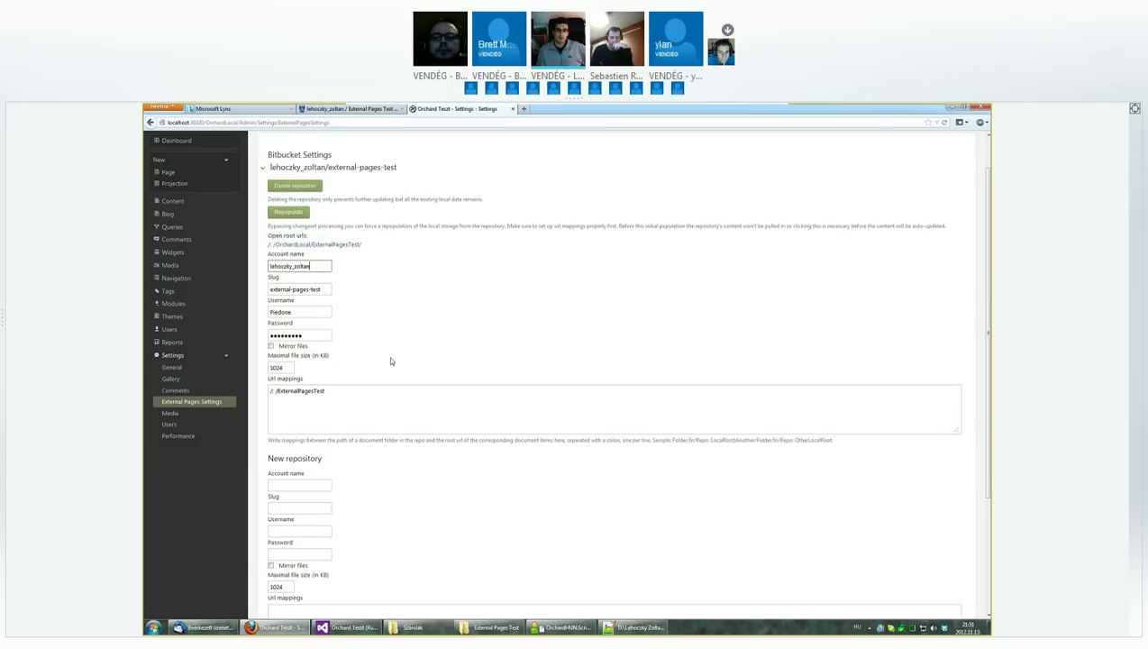
{"action": "left_click_drag", "start_coordinate": [329, 391], "coordinate": [203, 367]}
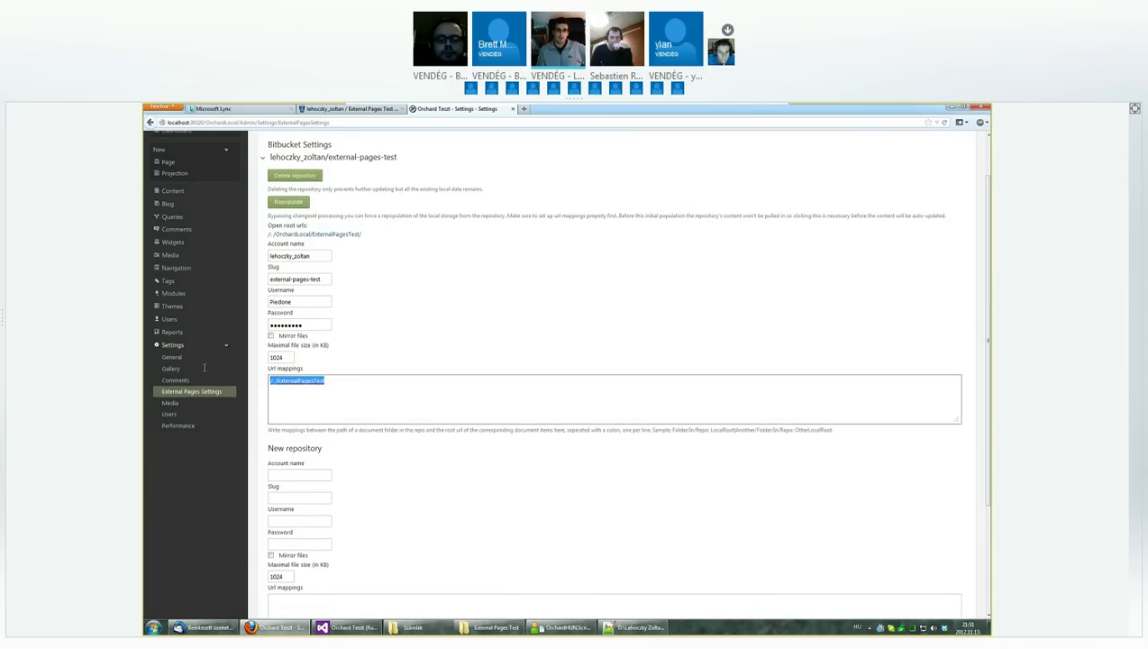
{"action": "left_click", "coordinate": [269, 381]}
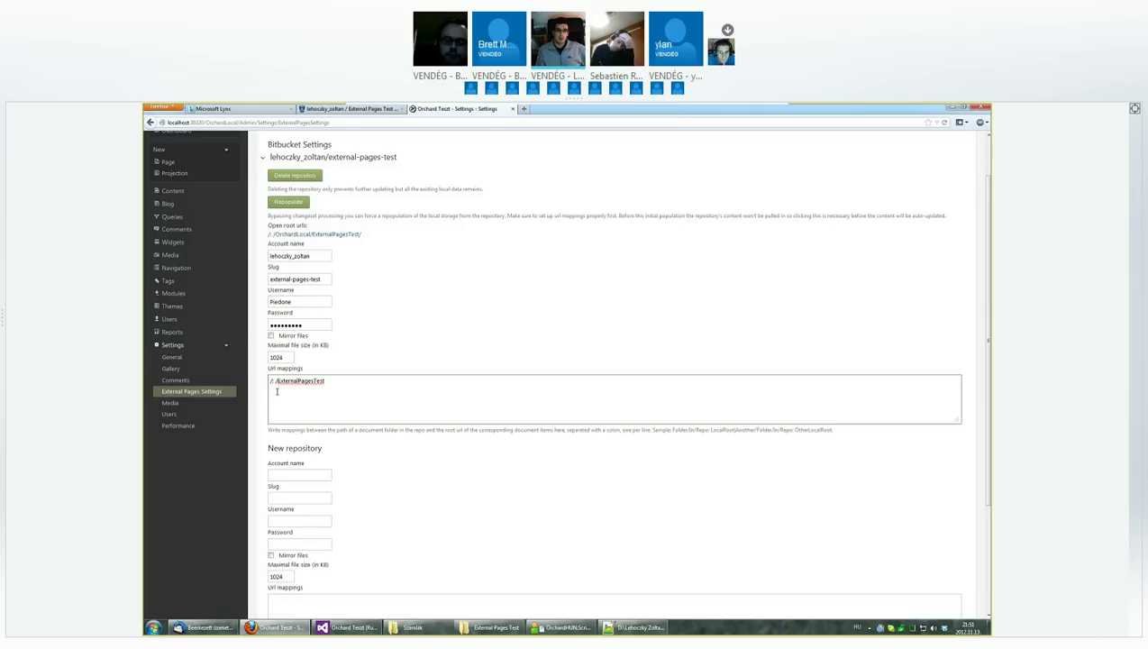
{"action": "double_click", "coordinate": [309, 381]}
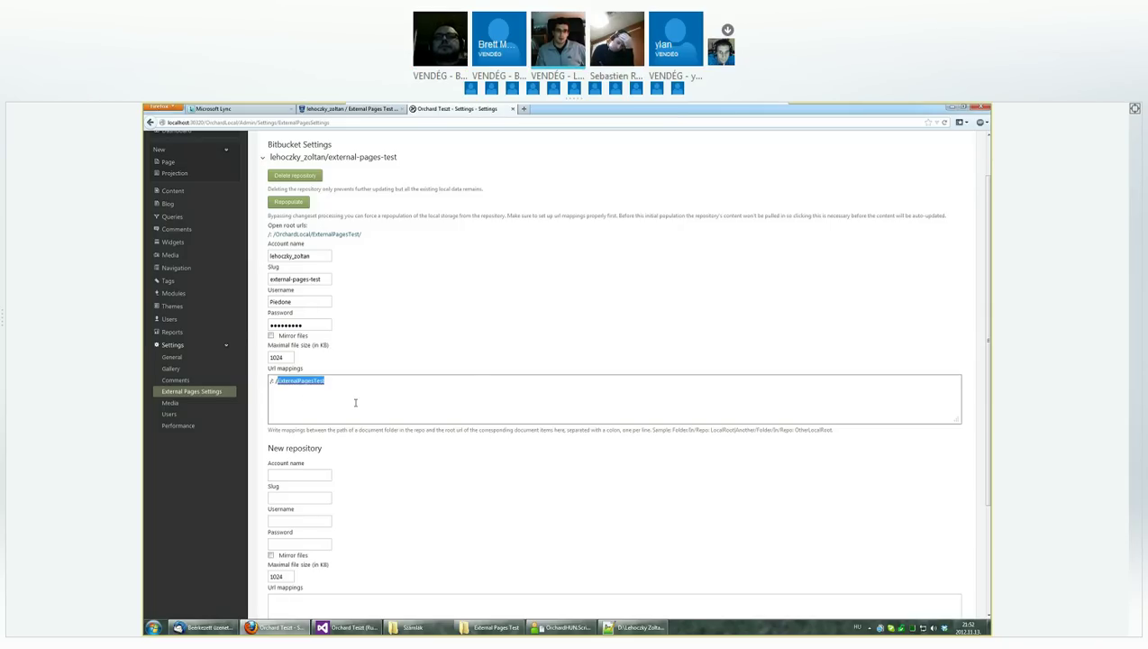
{"action": "left_click", "coordinate": [341, 408]}
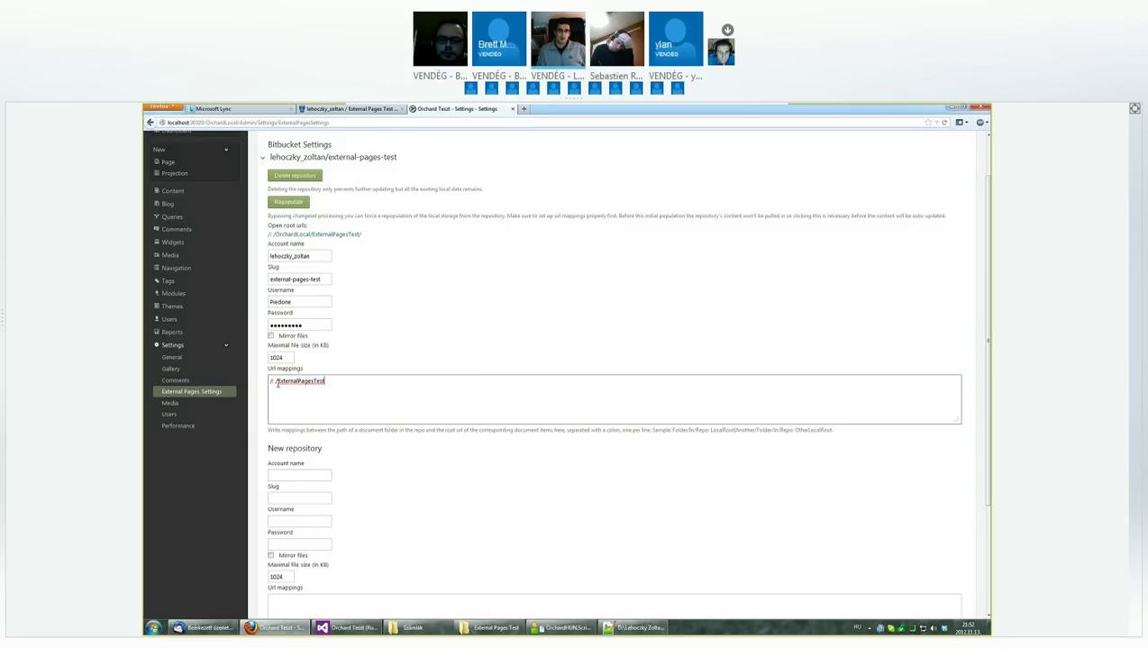
Switch to the External Pages Test directory in Windows Explorer and look inside its "Folder" subfolder
{"action": "left_click", "coordinate": [496, 628]}
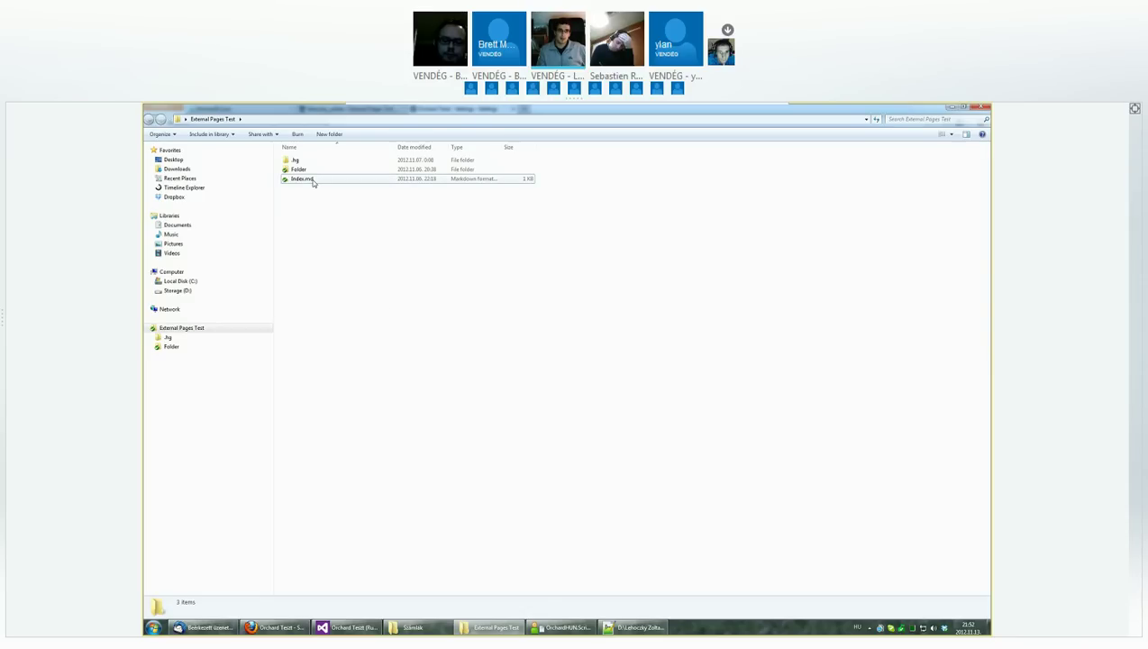
{"action": "double_click", "coordinate": [298, 169]}
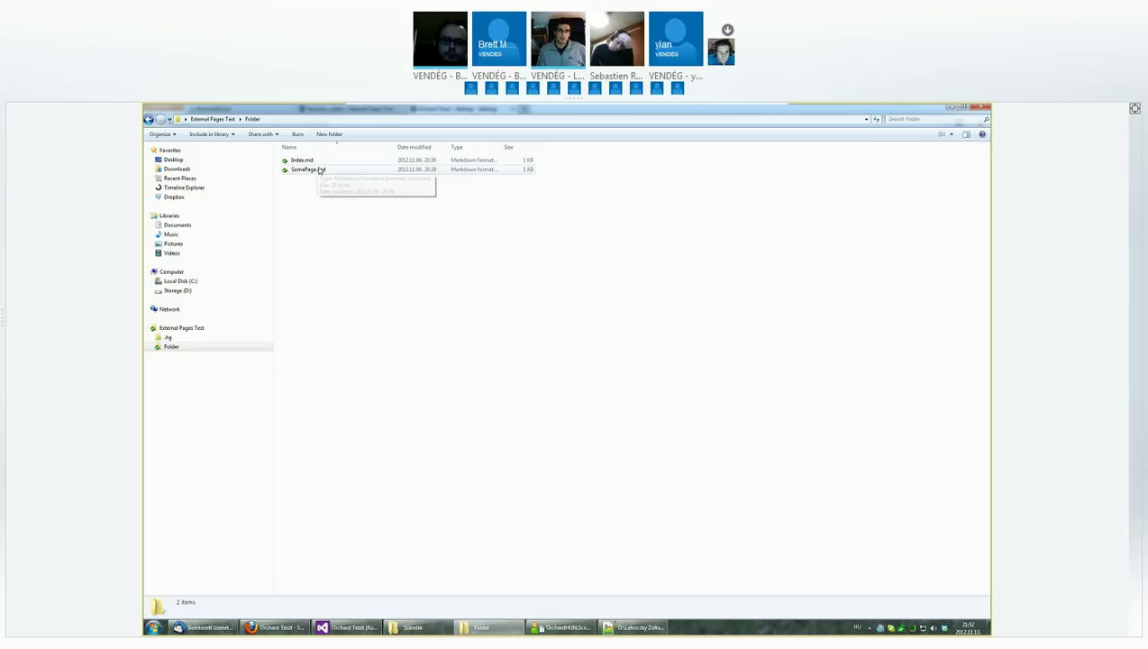
Switch to Firefox, view the ExternalPagesTest page, follow its "Link" link, and inspect the opened folder page's URL
{"action": "left_click", "coordinate": [306, 629]}
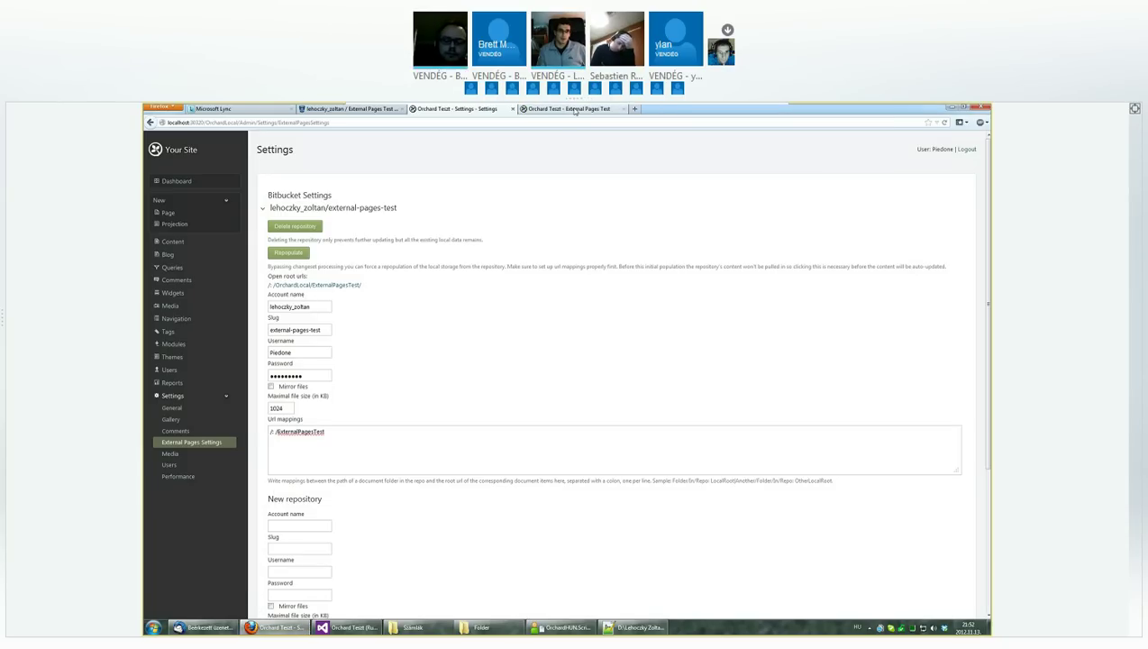
{"action": "left_click", "coordinate": [574, 109]}
{"action": "left_click_drag", "start_coordinate": [239, 123], "coordinate": [285, 123]}
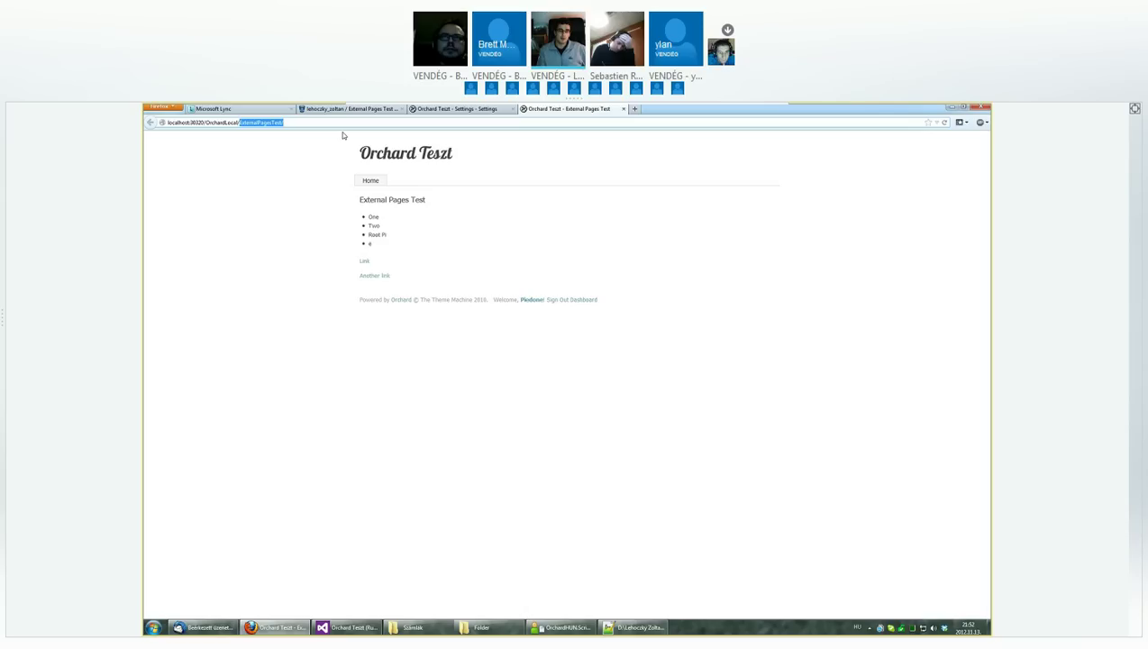
{"action": "left_click", "coordinate": [364, 261]}
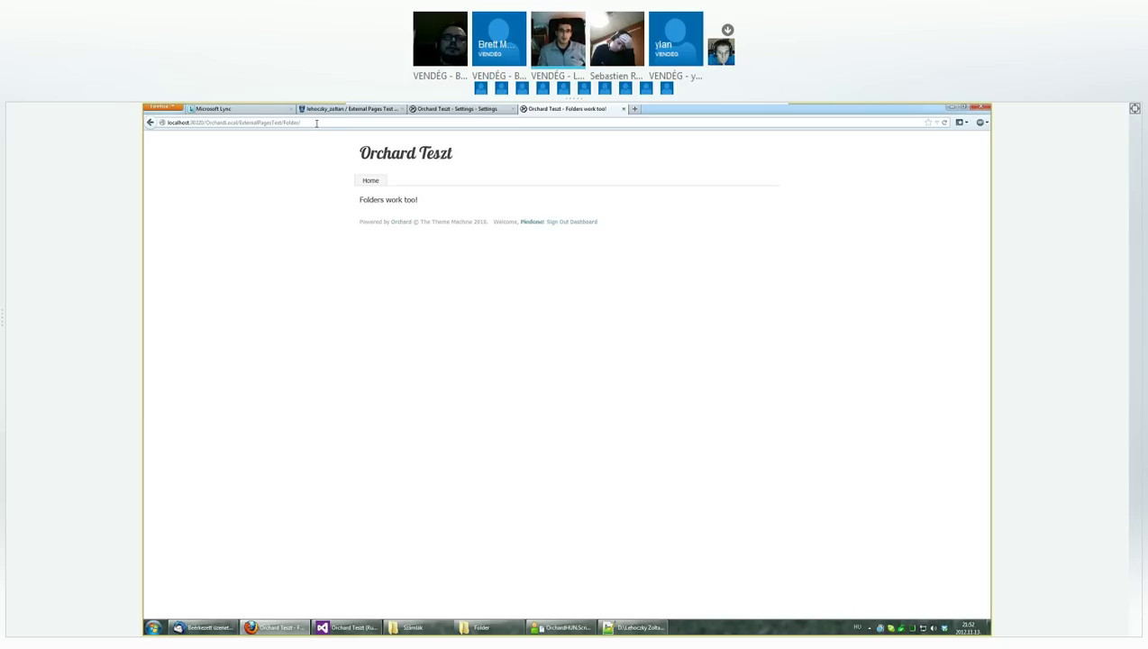
{"action": "left_click", "coordinate": [315, 122]}
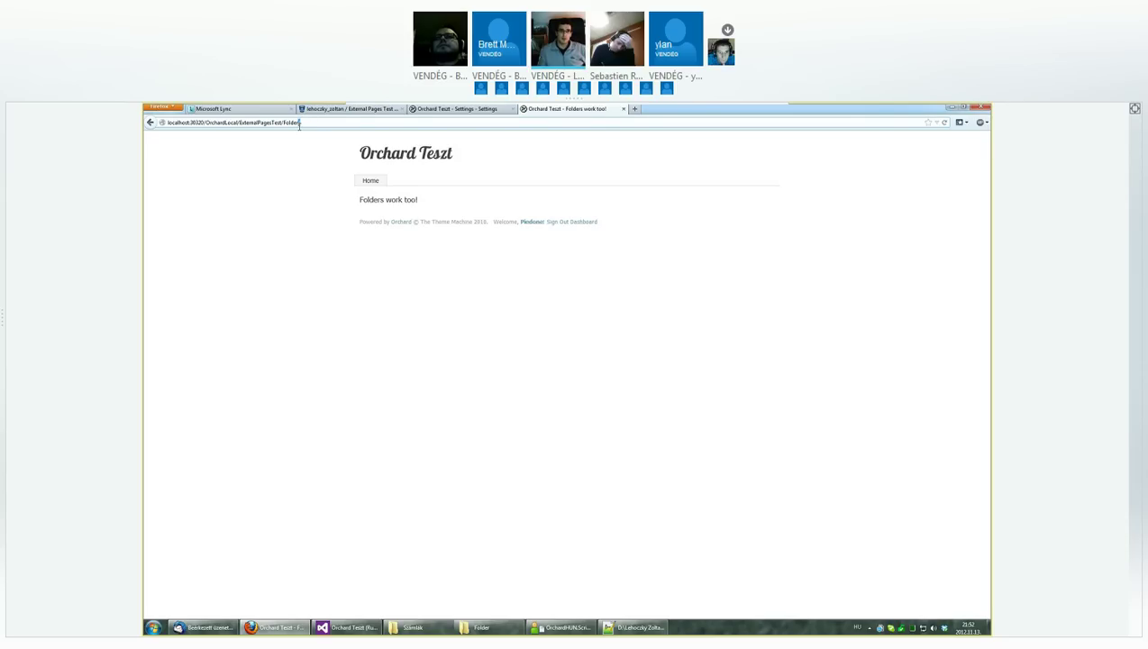
Load localhost:30320/OrchardLocal/ExternalPagesTest/Folder/SomePage and highlight the page's "Folders work too!" heading
{"action": "key", "text": "ctrl+a"}
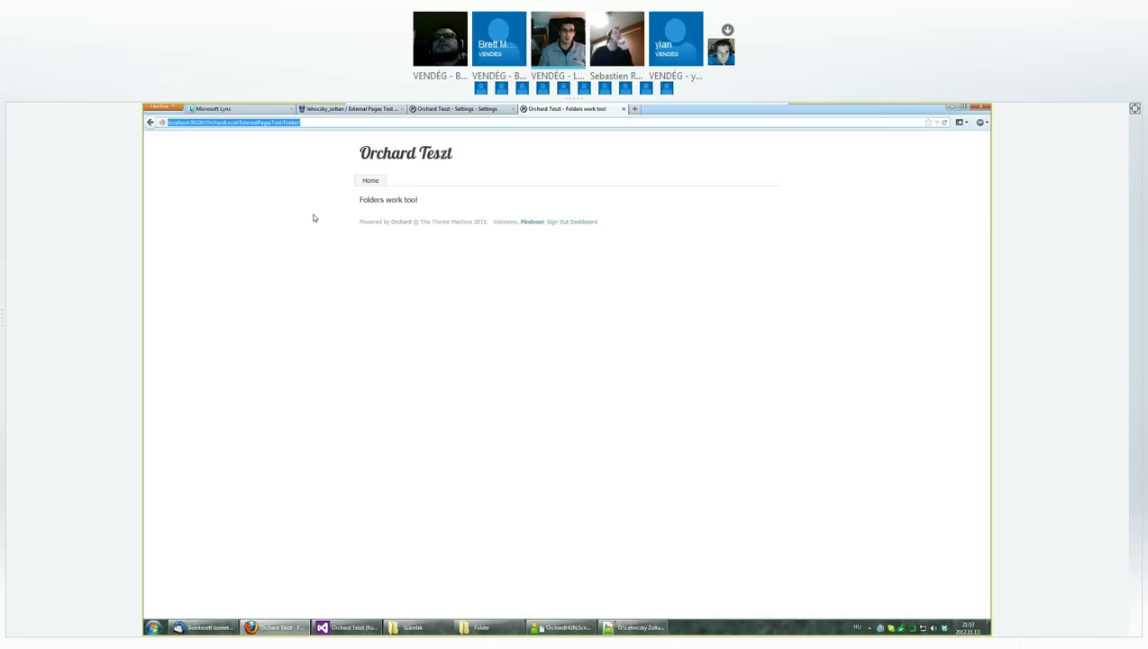
{"action": "type", "text": "localhost:30320/OrchardLocal/ExternalPagesTest/Folder/SomePage"}
{"action": "key", "text": "Return"}
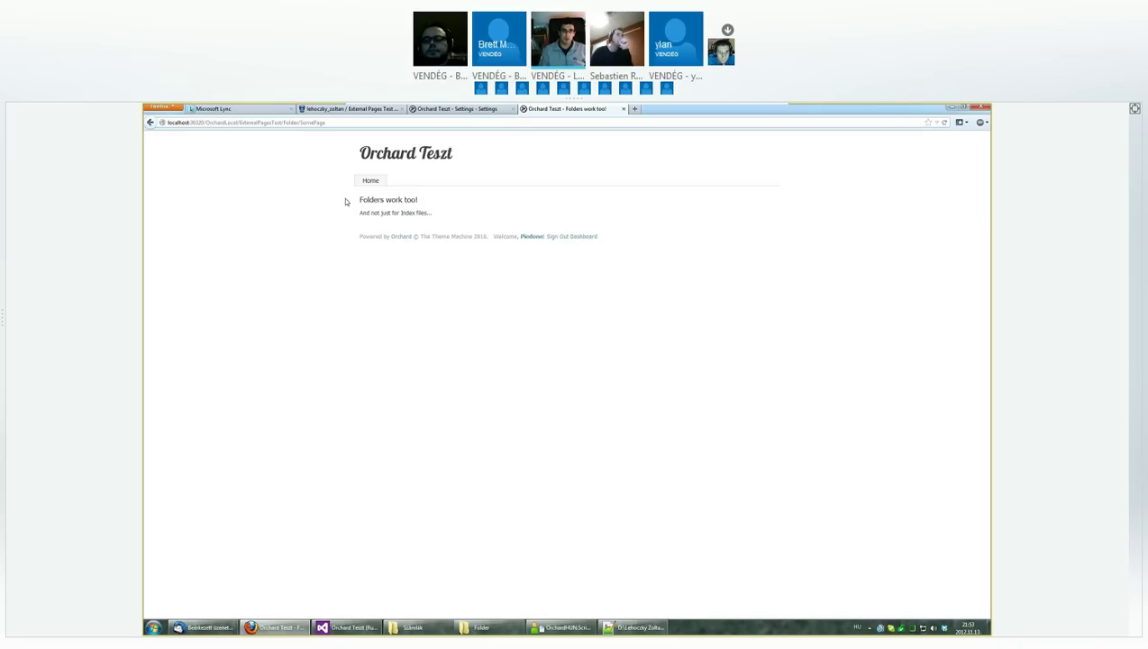
{"action": "left_click_drag", "start_coordinate": [360, 199], "coordinate": [418, 200]}
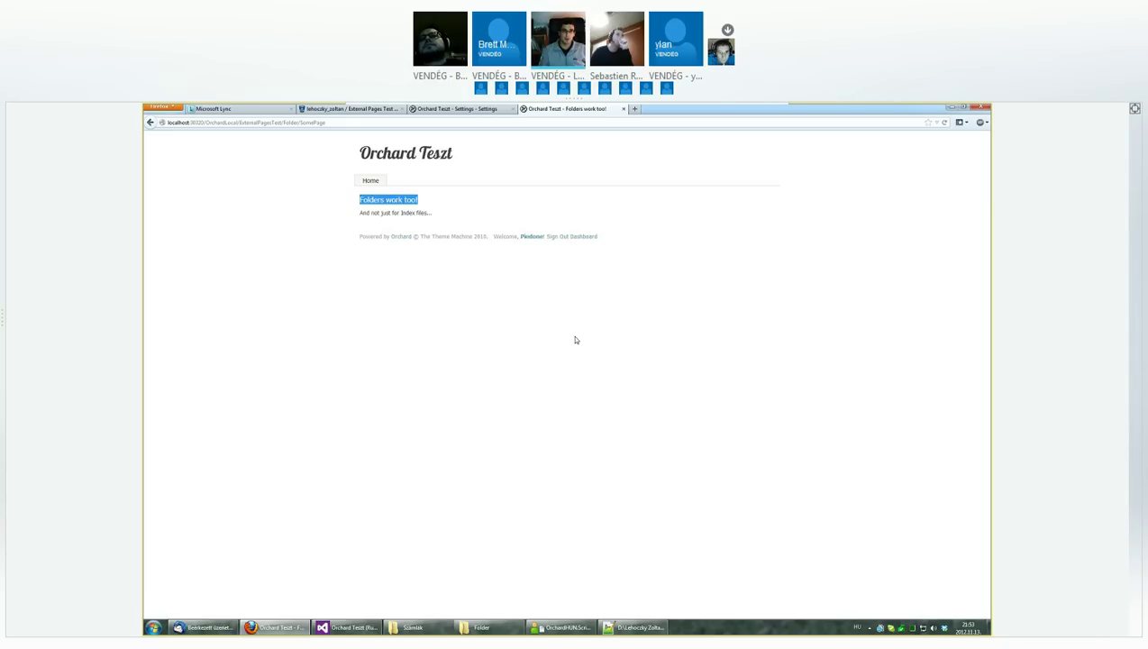
Open SomePage.md from the "Folder" directory in MarkdownPad, highlight its heading markup, and close the editor
{"action": "left_click", "coordinate": [499, 632]}
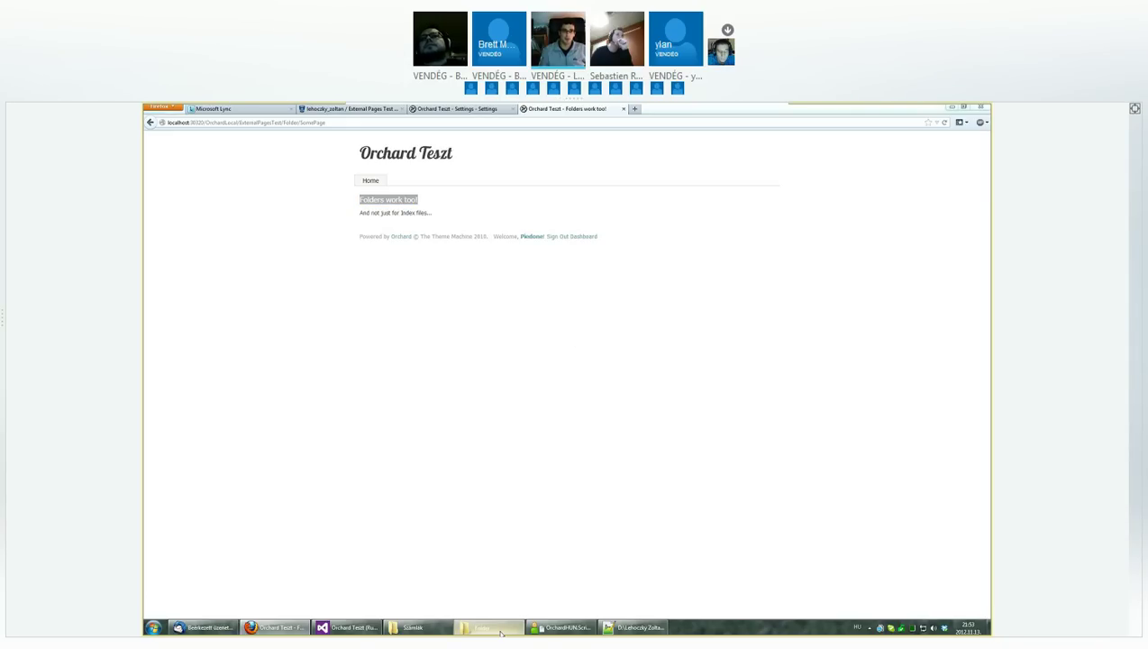
{"action": "left_click", "coordinate": [316, 170]}
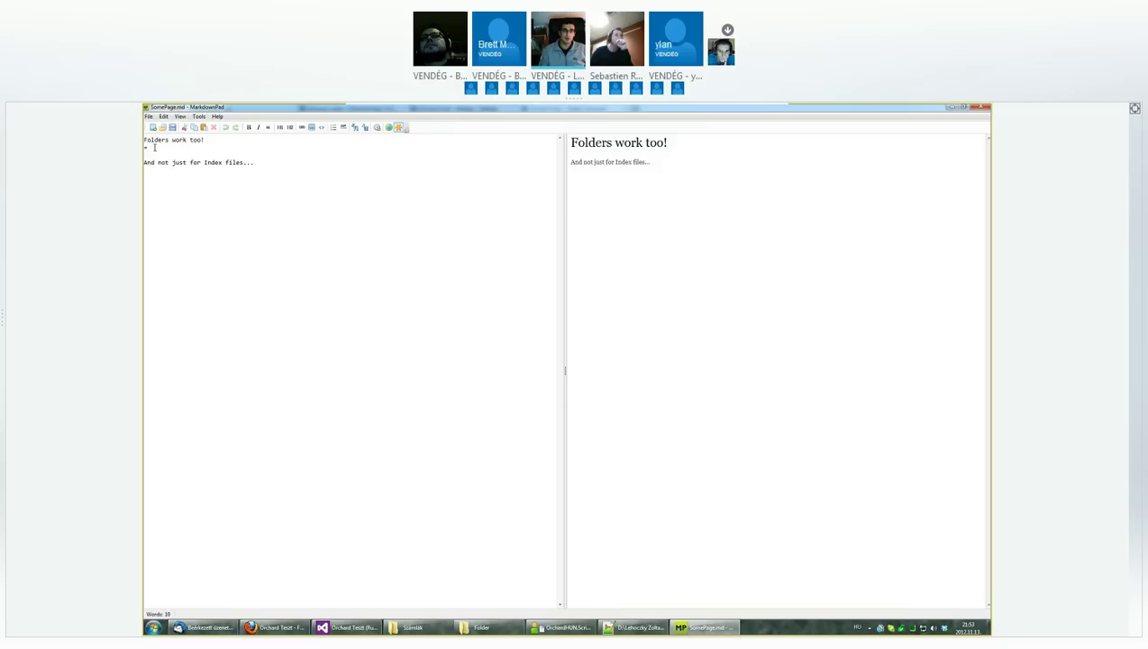
{"action": "left_click_drag", "start_coordinate": [155, 148], "coordinate": [143, 139]}
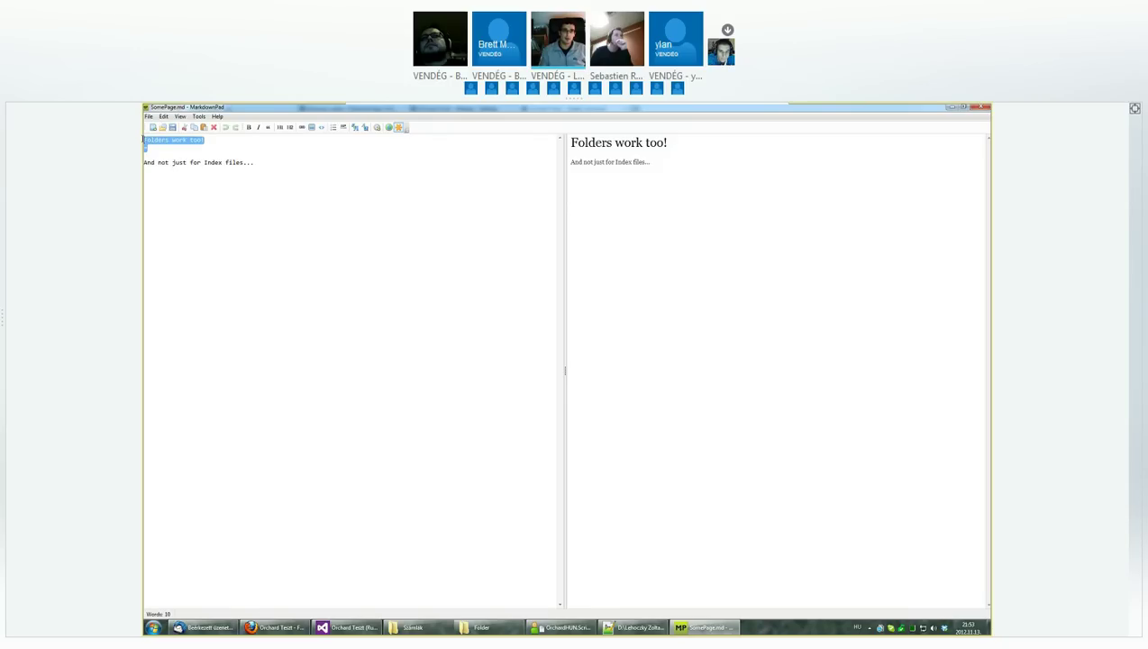
{"action": "left_click", "coordinate": [975, 109]}
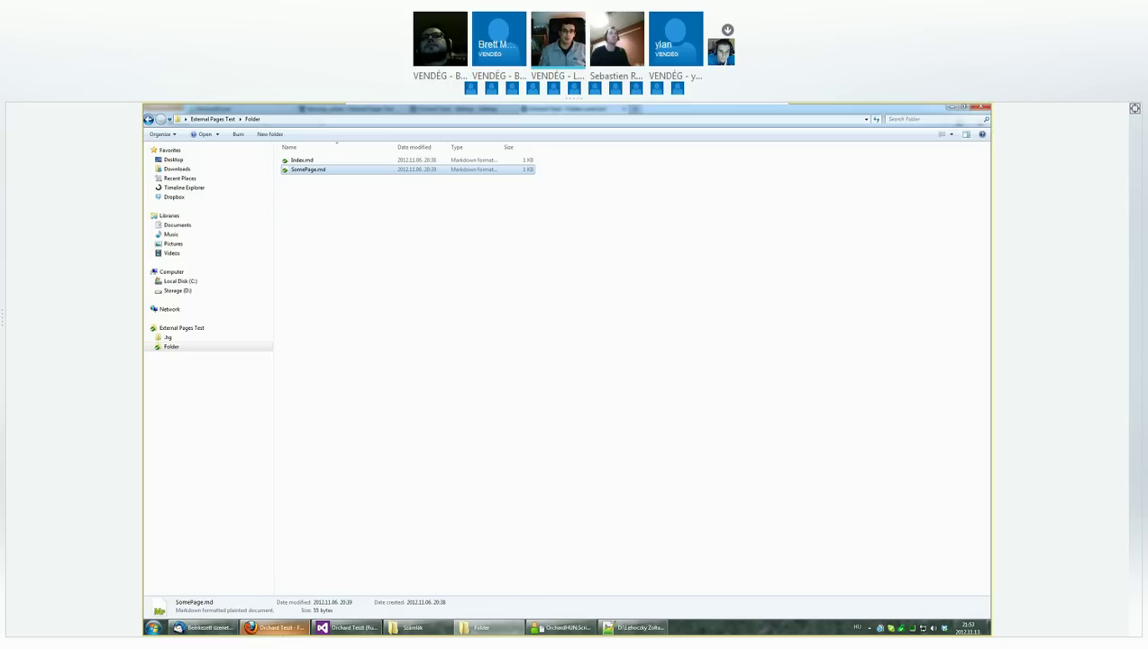
Switch to Firefox to examine the SomePage heading and paragraph text, and return to the External Pages Settings page
{"action": "left_click", "coordinate": [275, 627]}
{"action": "left_click_drag", "start_coordinate": [417, 199], "coordinate": [357, 200]}
{"action": "left_click", "coordinate": [355, 211]}
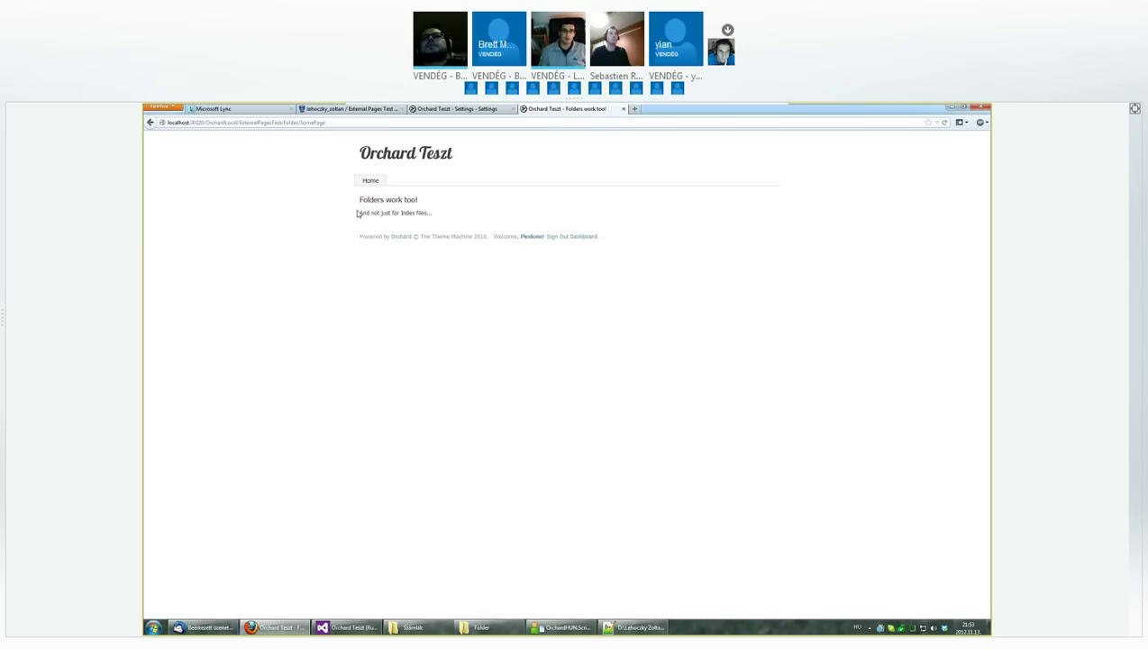
{"action": "left_click_drag", "start_coordinate": [357, 214], "coordinate": [436, 214]}
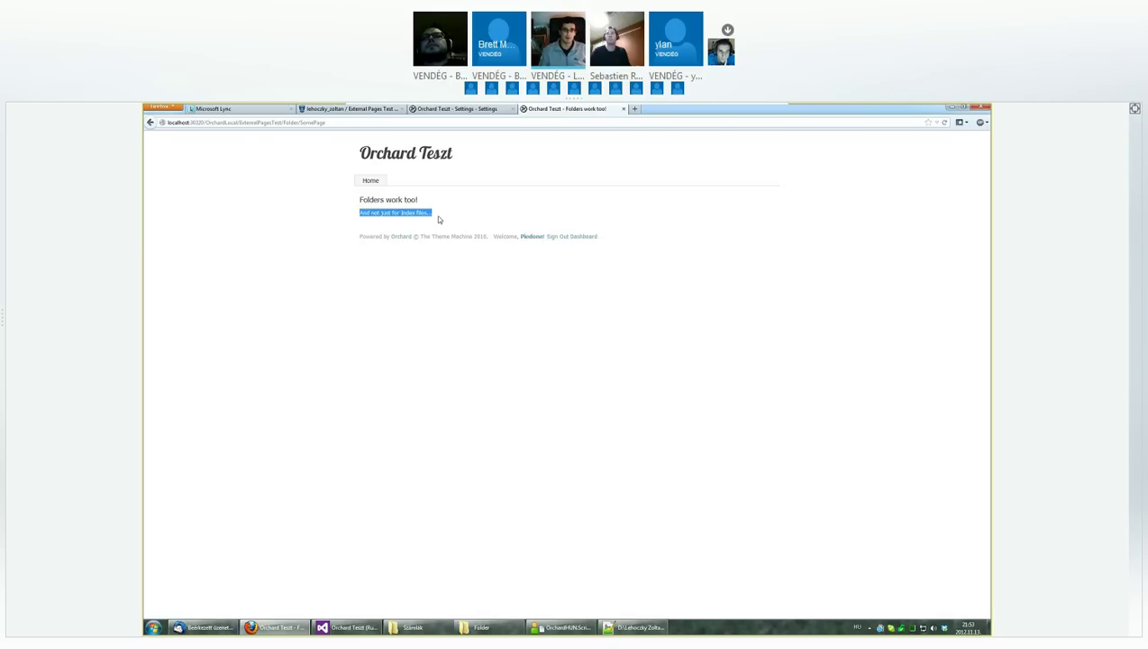
{"action": "left_click", "coordinate": [433, 218]}
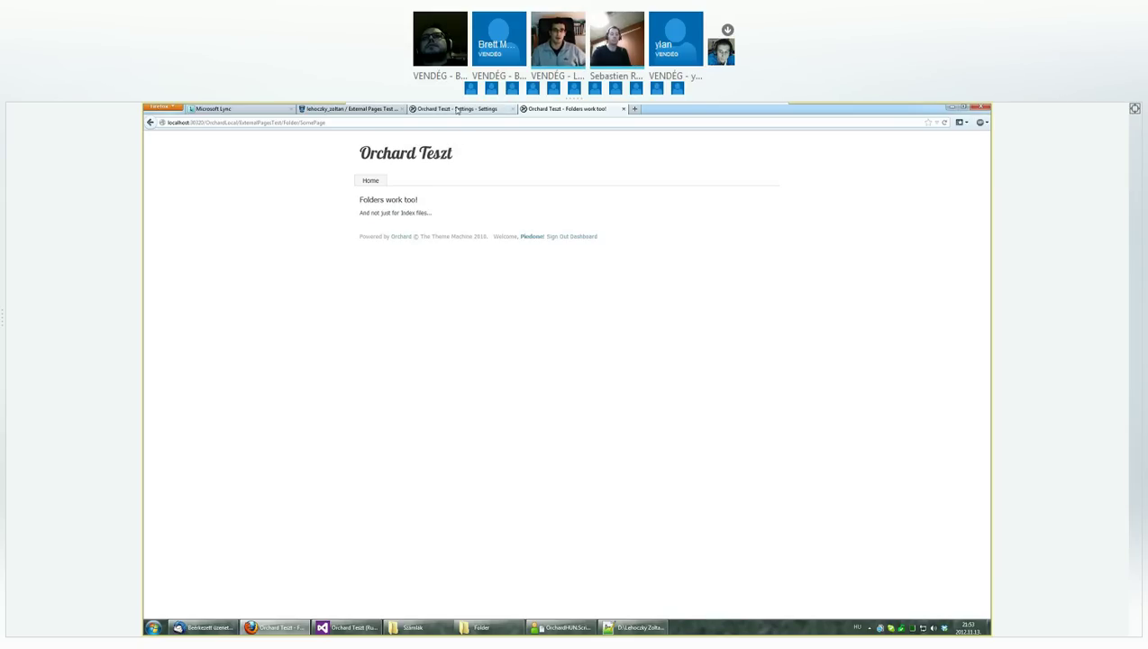
{"action": "left_click", "coordinate": [457, 109]}
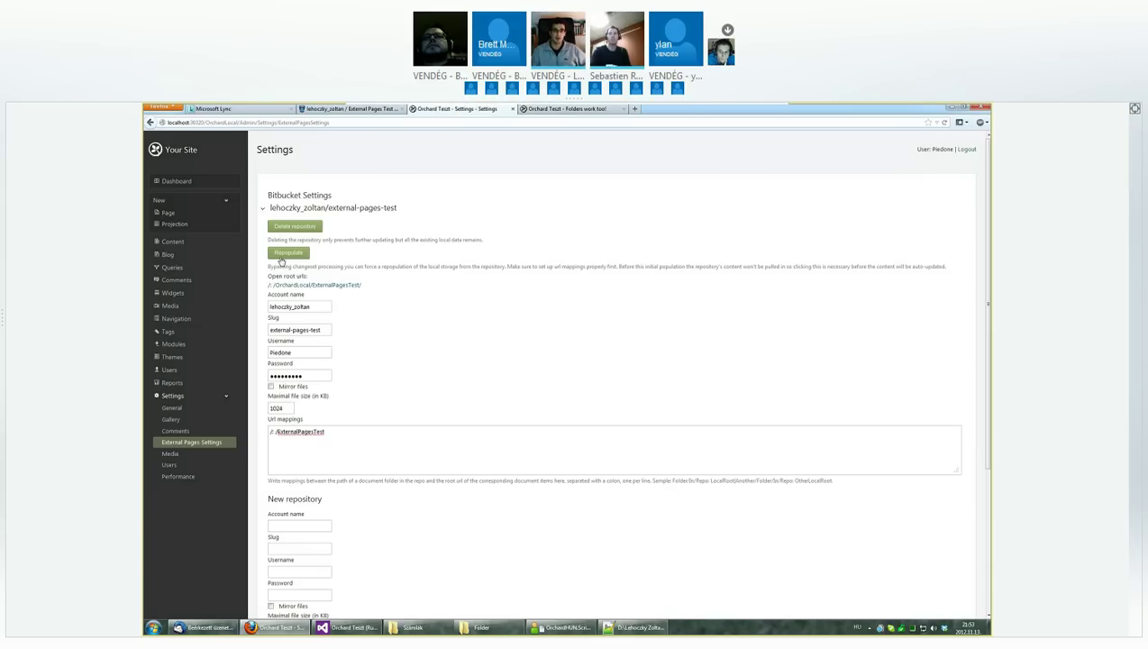